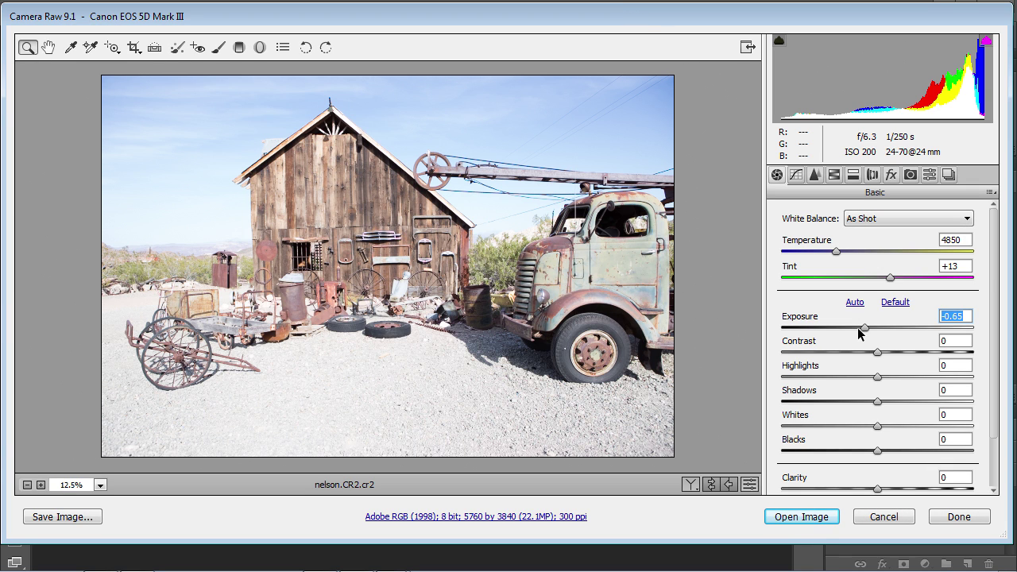
# Try darker and lighter overall exposure, settling Basic Exposure at -1.40
pyautogui.moveTo(864, 326); pyautogui.dragTo(827, 337)
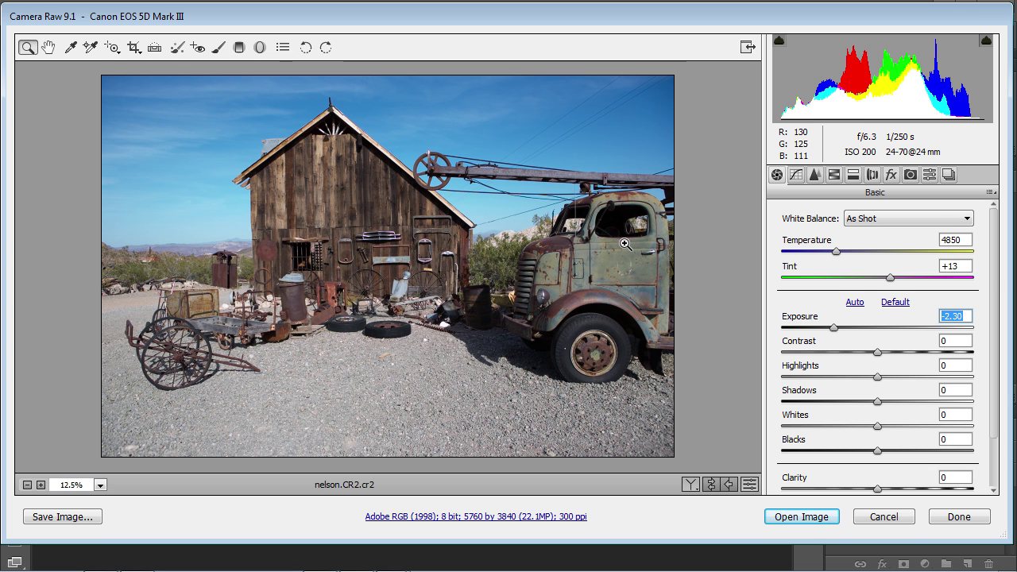
pyautogui.moveTo(827, 329); pyautogui.dragTo(850, 322)
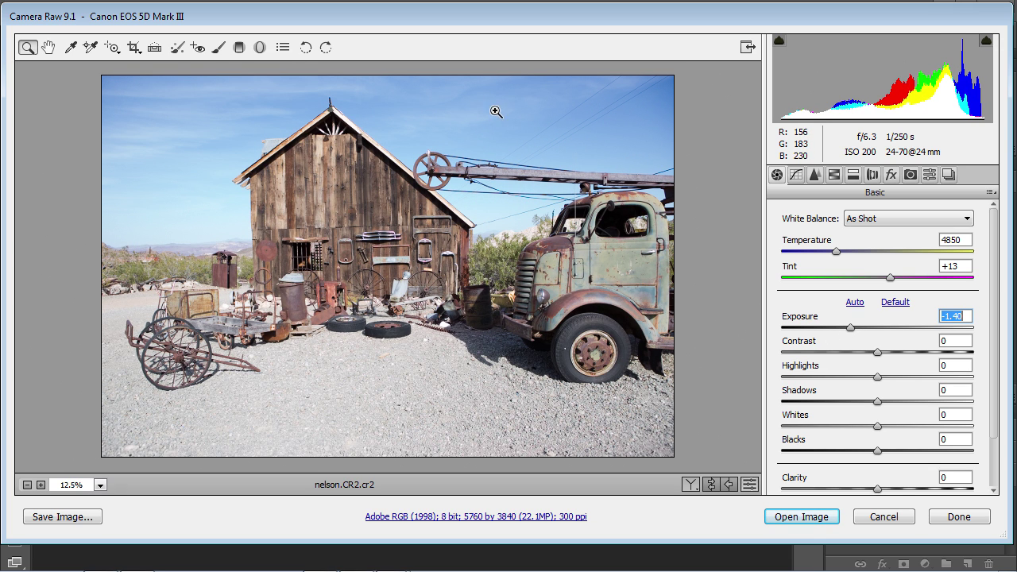
pyautogui.click(239, 48)
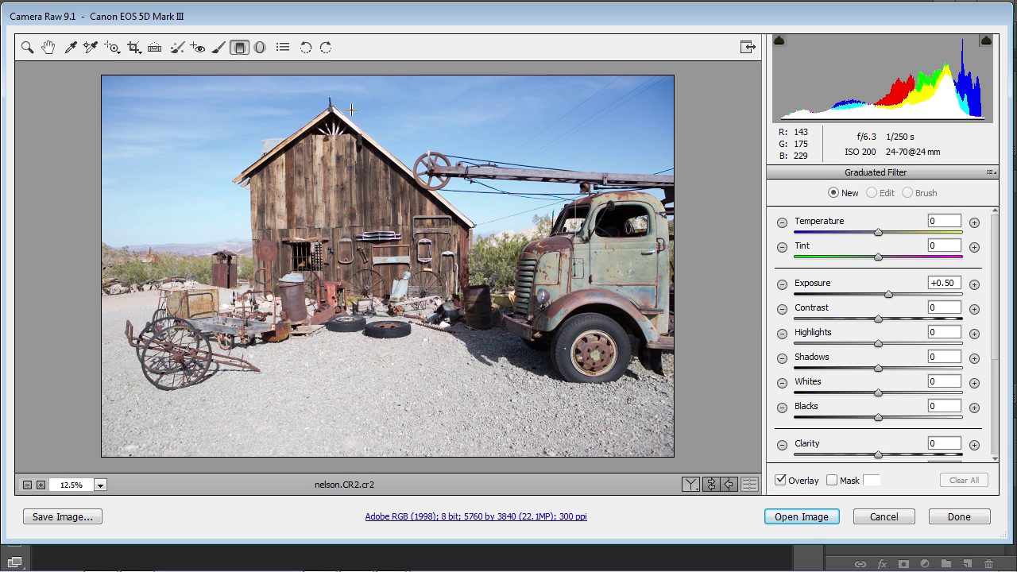
# Draw a horizontal graduated filter down from the barn roof, set Exposure -1.20, and move it lower
pyautogui.moveTo(351, 105); pyautogui.dragTo(359, 202)
pyautogui.press('shift')
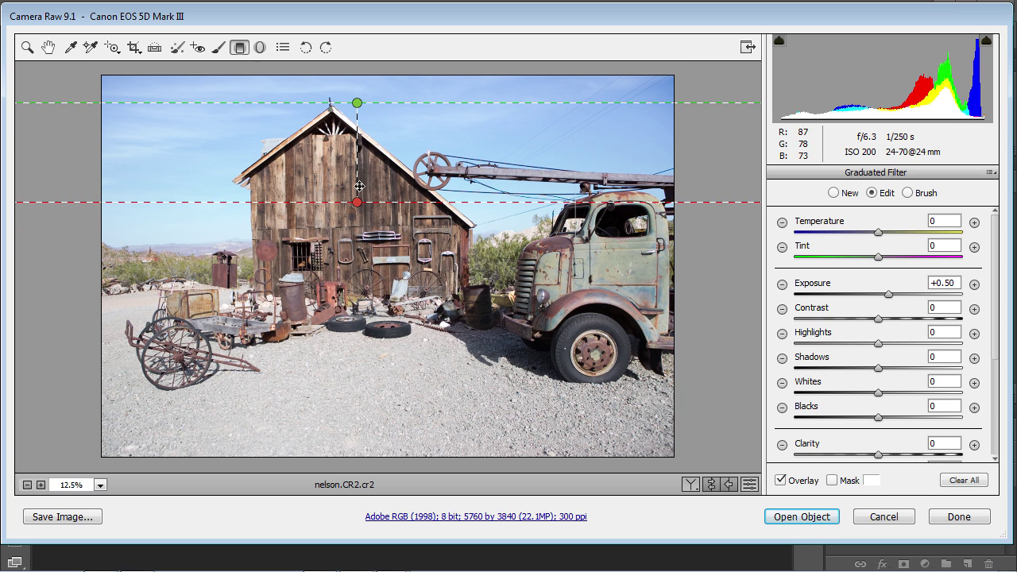
pyautogui.moveTo(357, 104); pyautogui.dragTo(354, 114)
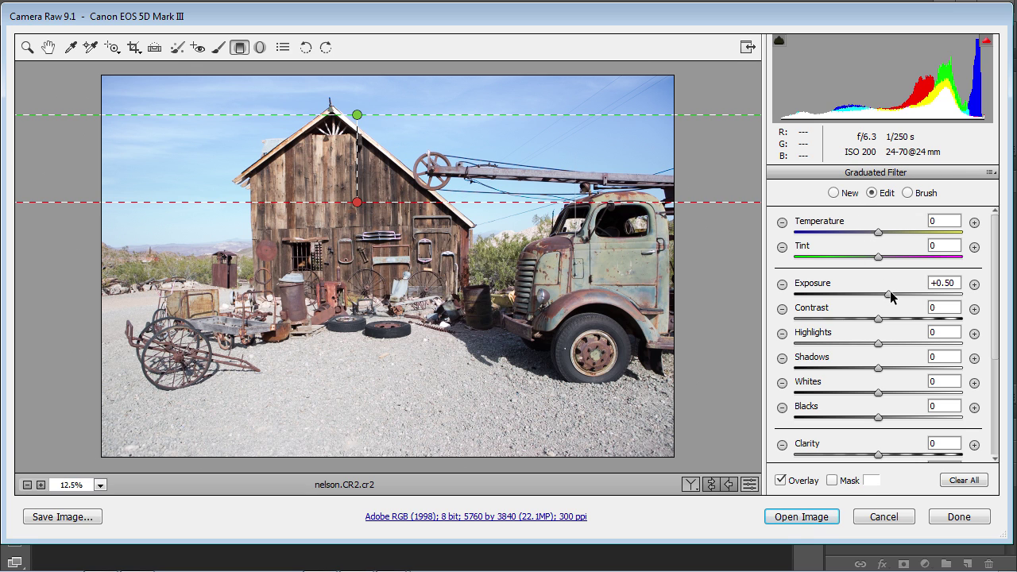
pyautogui.moveTo(888, 296); pyautogui.dragTo(852, 310)
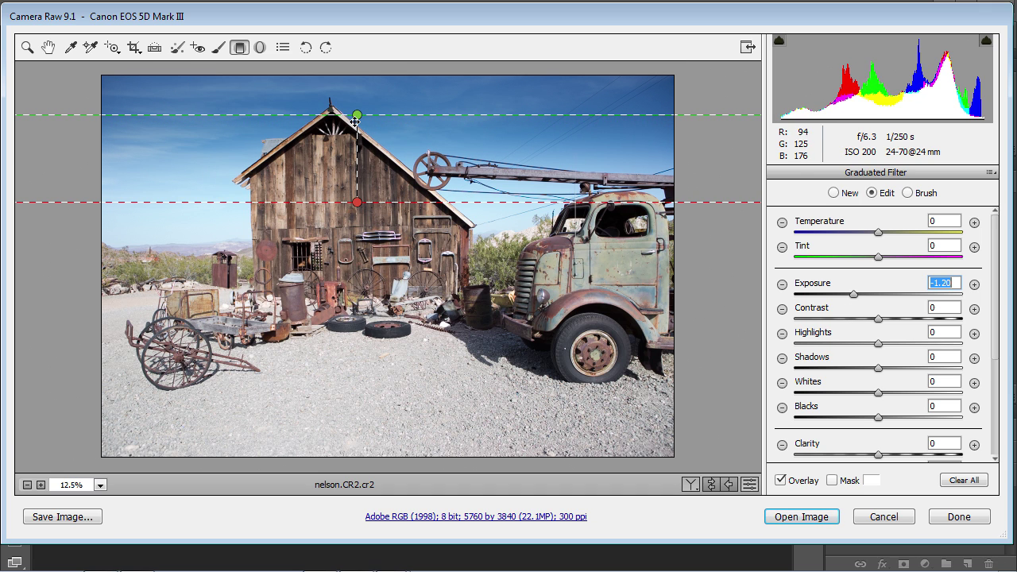
pyautogui.moveTo(355, 120); pyautogui.dragTo(362, 193)
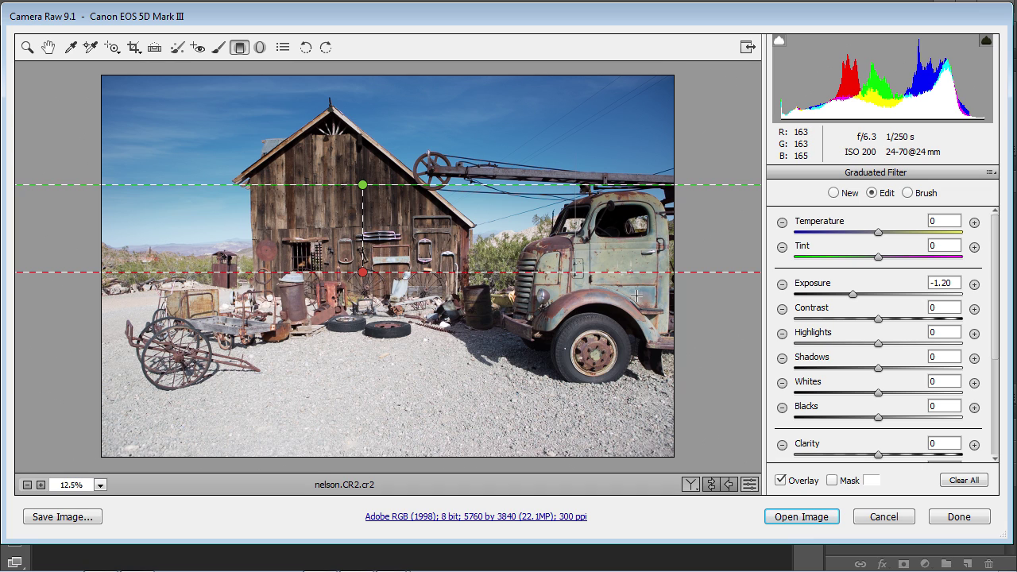
pyautogui.click(909, 193)
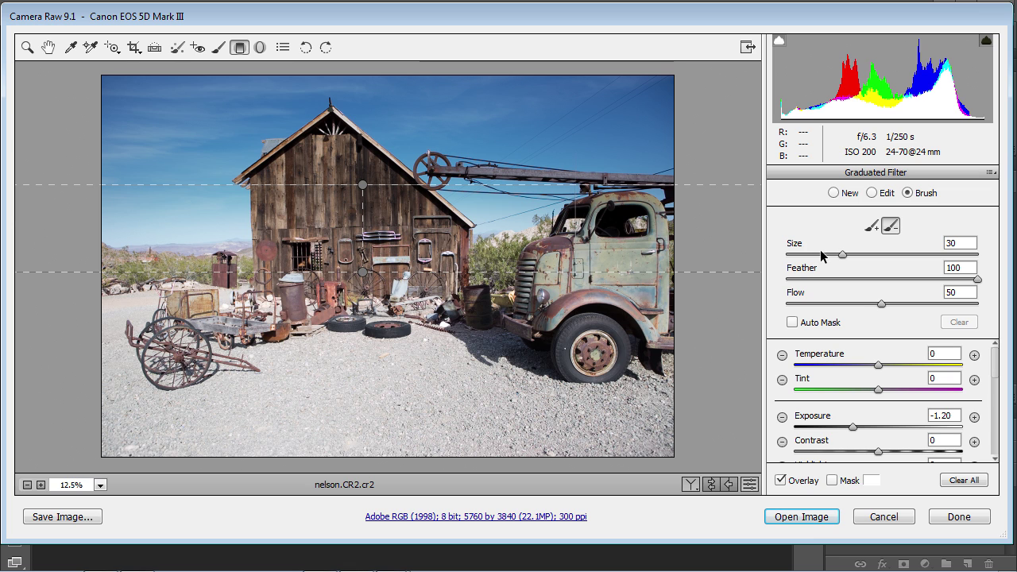
# Set the graduated filter's erase brush to Size 7, Feather 100 and Flow 100
pyautogui.click(870, 230)
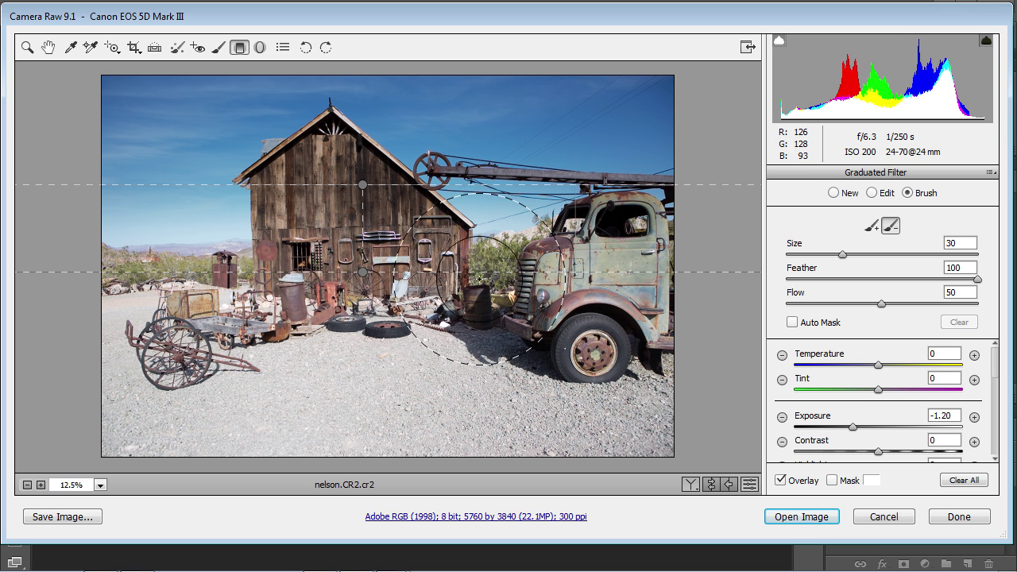
pyautogui.press('[')
pyautogui.press('[')
pyautogui.press('[')
pyautogui.press('[')
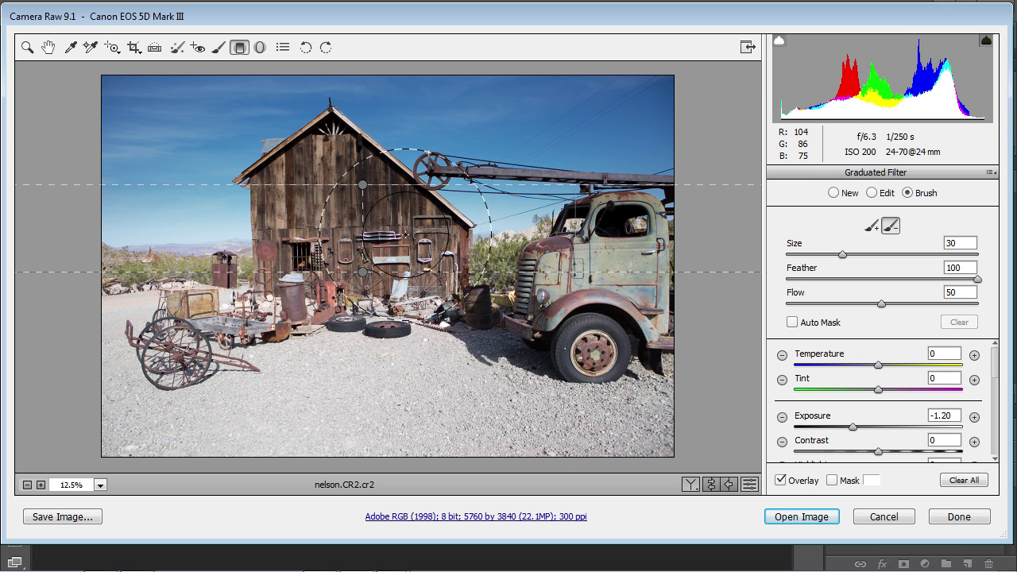
pyautogui.press('[')
pyautogui.press('[')
pyautogui.press('[')
pyautogui.press('[')
pyautogui.press('[')
pyautogui.press('[')
pyautogui.press('[')
pyautogui.press('[')
pyautogui.press('[')
pyautogui.press('[')
pyautogui.press('[')
pyautogui.press('[')
pyautogui.press('[')
pyautogui.press('[')
pyautogui.press('[')
pyautogui.press('[')
pyautogui.press('[')
pyautogui.press('[')
pyautogui.press('[')
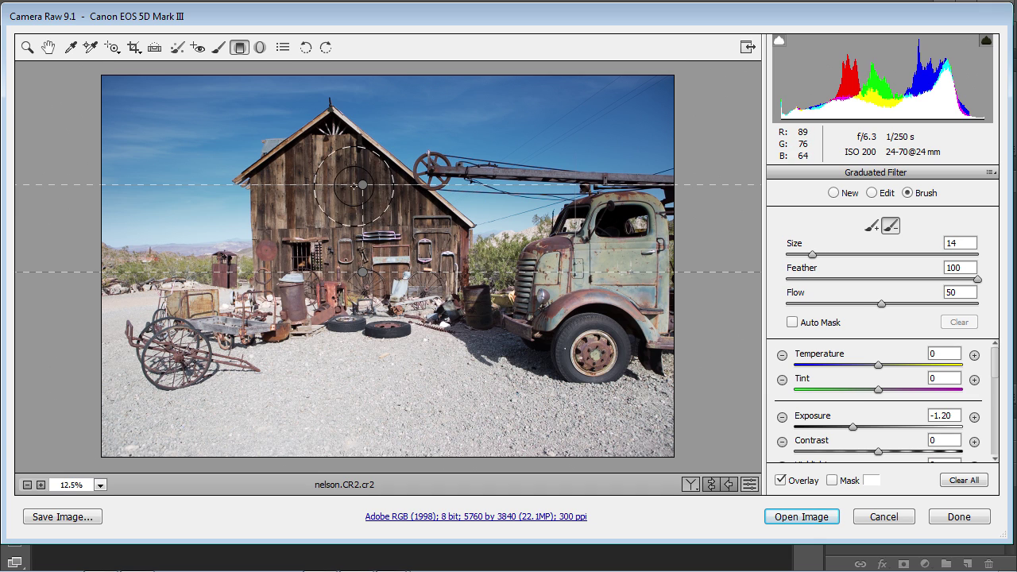
pyautogui.press('[')
pyautogui.press('[')
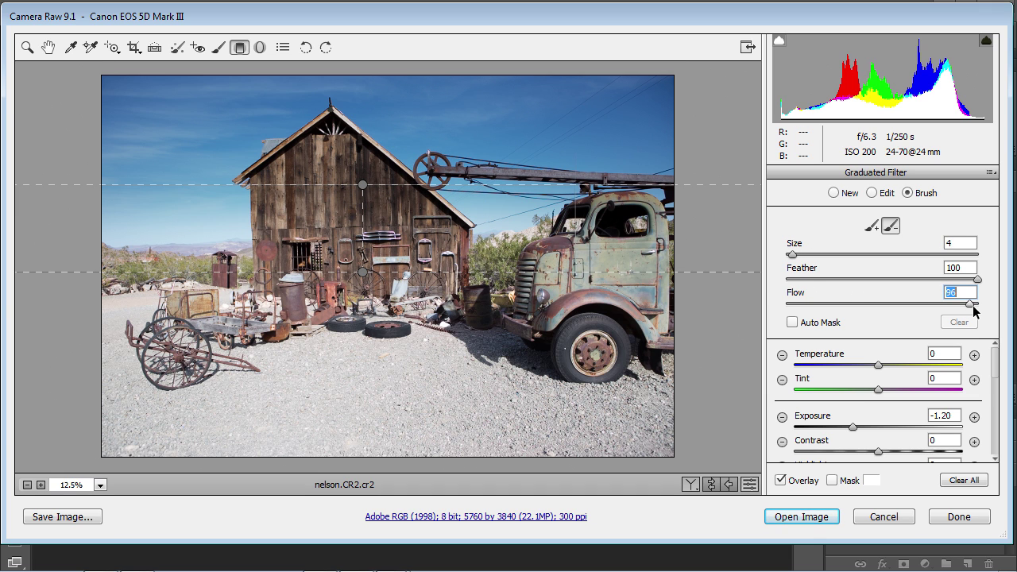
pyautogui.moveTo(974, 306); pyautogui.dragTo(977, 307)
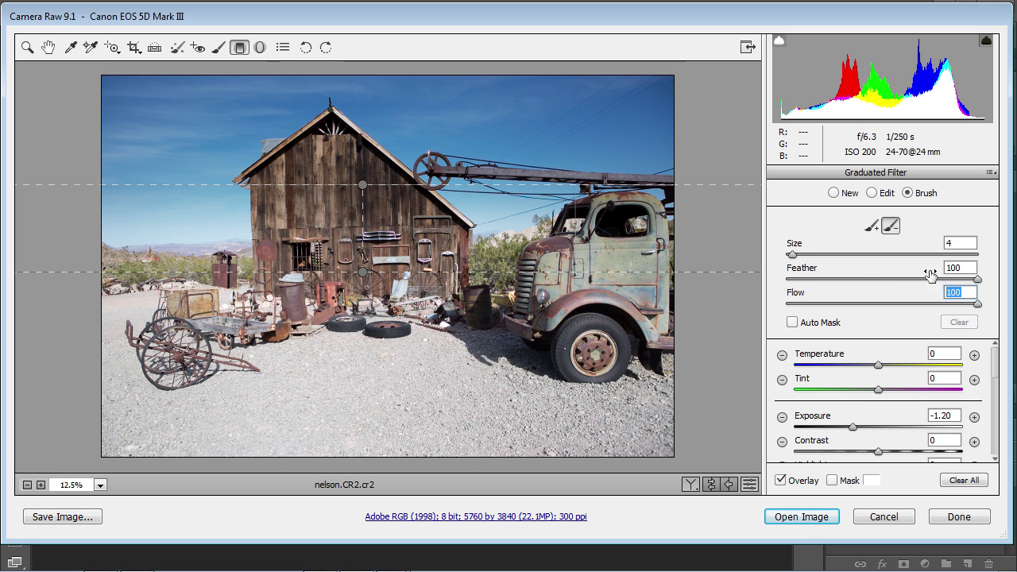
pyautogui.moveTo(789, 249); pyautogui.dragTo(794, 258)
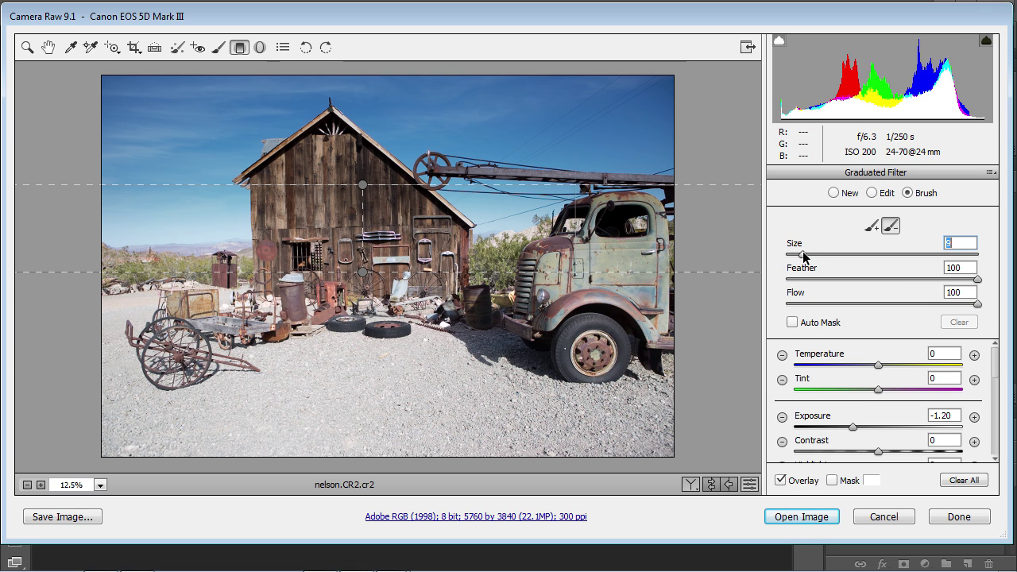
pyautogui.write('7')
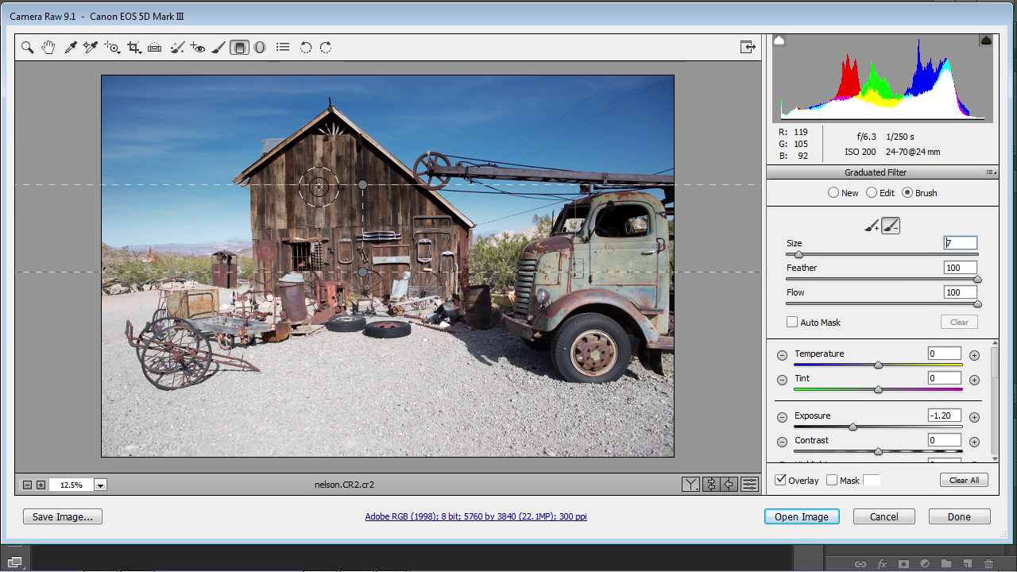
# Make a trial erase stroke on the barn's upper-left wall, then undo it
pyautogui.click(321, 170)
pyautogui.moveTo(321, 170)
pyautogui.mouseDown()
pyautogui.moveTo(274, 184)
pyautogui.moveTo(295, 168)
pyautogui.moveTo(282, 190)
pyautogui.moveTo(284, 228)
pyautogui.moveTo(278, 202)
pyautogui.moveTo(295, 201)
pyautogui.moveTo(330, 143)
pyautogui.moveTo(453, 235)
pyautogui.moveTo(359, 213)
pyautogui.moveTo(378, 208)
pyautogui.moveTo(355, 198)
pyautogui.moveTo(331, 162)
pyautogui.moveTo(334, 131)
pyautogui.moveTo(356, 147)
pyautogui.moveTo(353, 168)
pyautogui.moveTo(405, 195)
pyautogui.mouseUp()
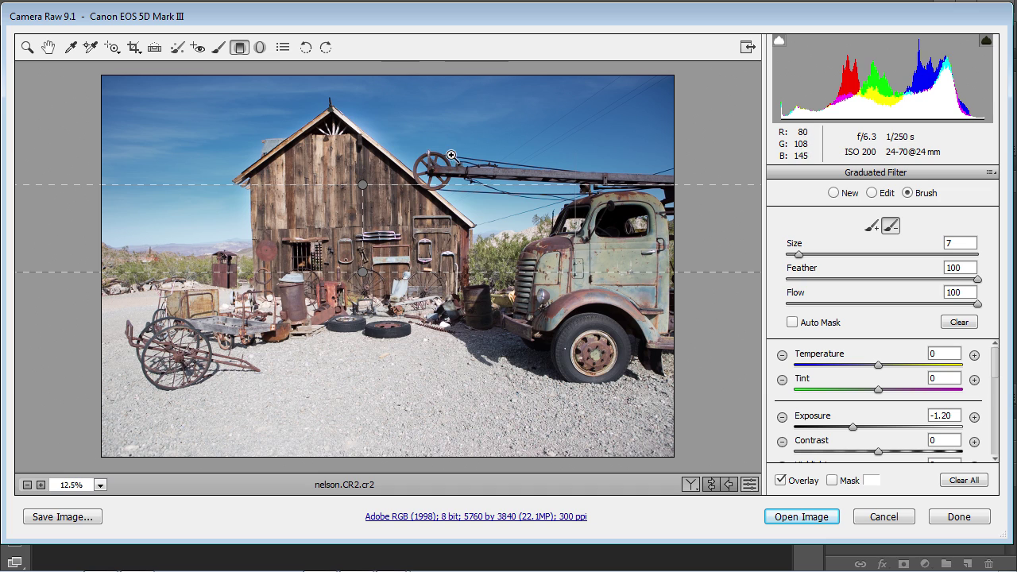
pyautogui.hotkey('ctrl', 'z')
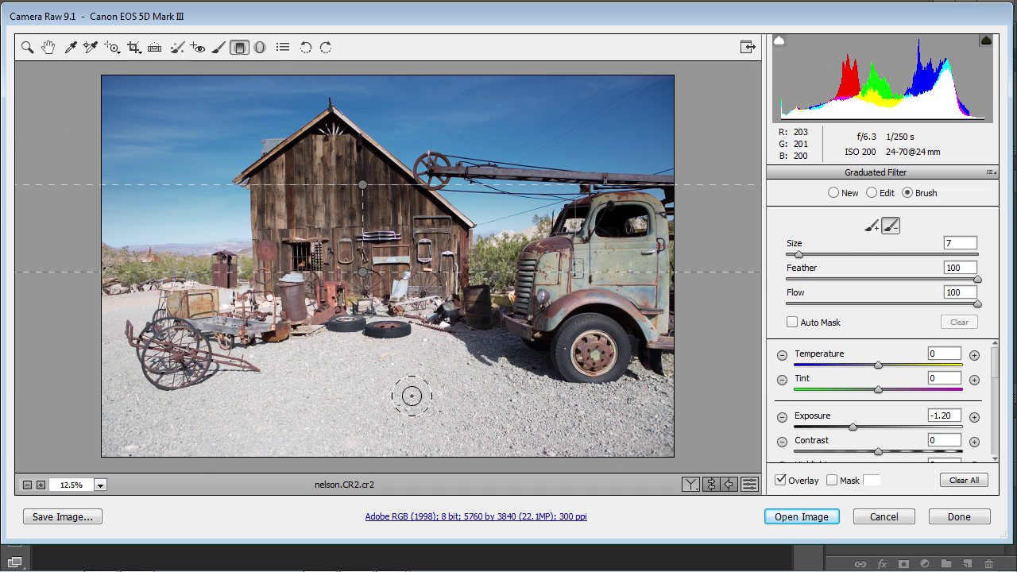
pyautogui.click(831, 479)
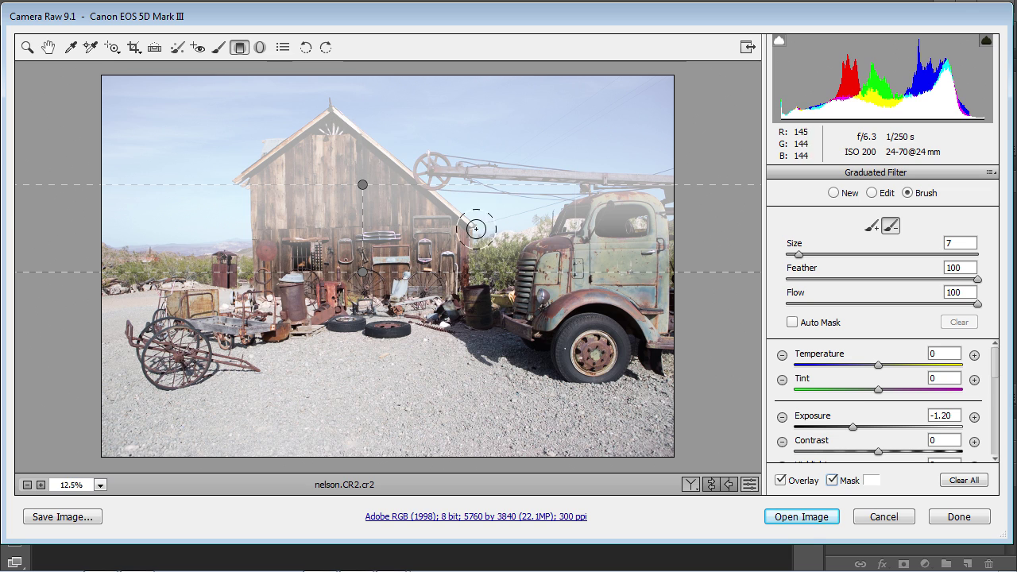
# Hide the mask preview and erase the sky filter from the barn's upper wall and roof peak
pyautogui.click(832, 480)
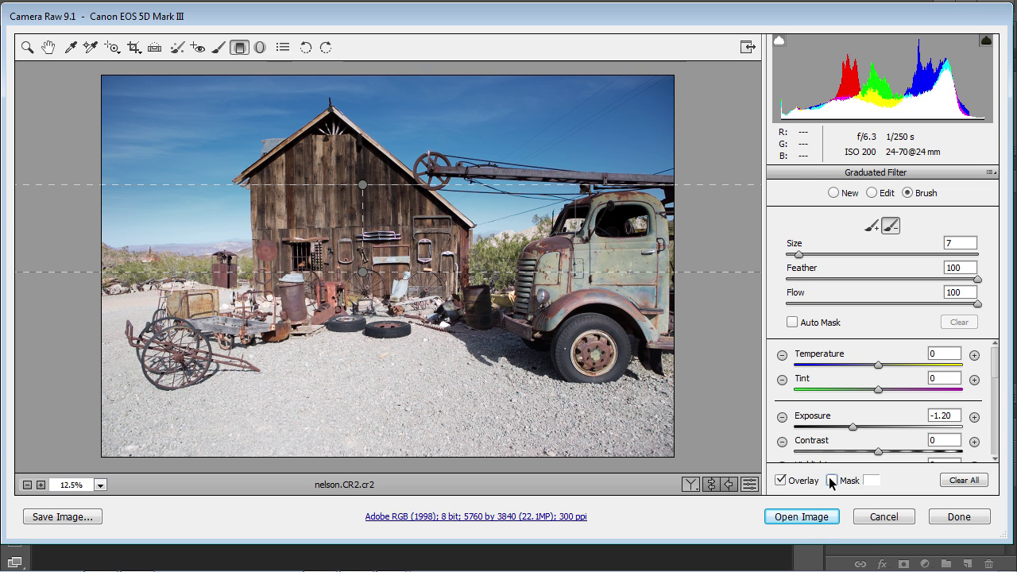
pyautogui.moveTo(350, 199)
pyautogui.mouseDown()
pyautogui.moveTo(321, 190)
pyautogui.moveTo(327, 178)
pyautogui.moveTo(300, 185)
pyautogui.moveTo(305, 168)
pyautogui.moveTo(278, 186)
pyautogui.moveTo(283, 213)
pyautogui.moveTo(377, 207)
pyautogui.moveTo(332, 148)
pyautogui.moveTo(441, 239)
pyautogui.moveTo(337, 242)
pyautogui.moveTo(343, 170)
pyautogui.moveTo(333, 159)
pyautogui.moveTo(283, 182)
pyautogui.moveTo(310, 163)
pyautogui.moveTo(286, 205)
pyautogui.moveTo(288, 240)
pyautogui.moveTo(301, 176)
pyautogui.moveTo(326, 161)
pyautogui.moveTo(357, 170)
pyautogui.moveTo(414, 214)
pyautogui.moveTo(336, 205)
pyautogui.mouseUp()
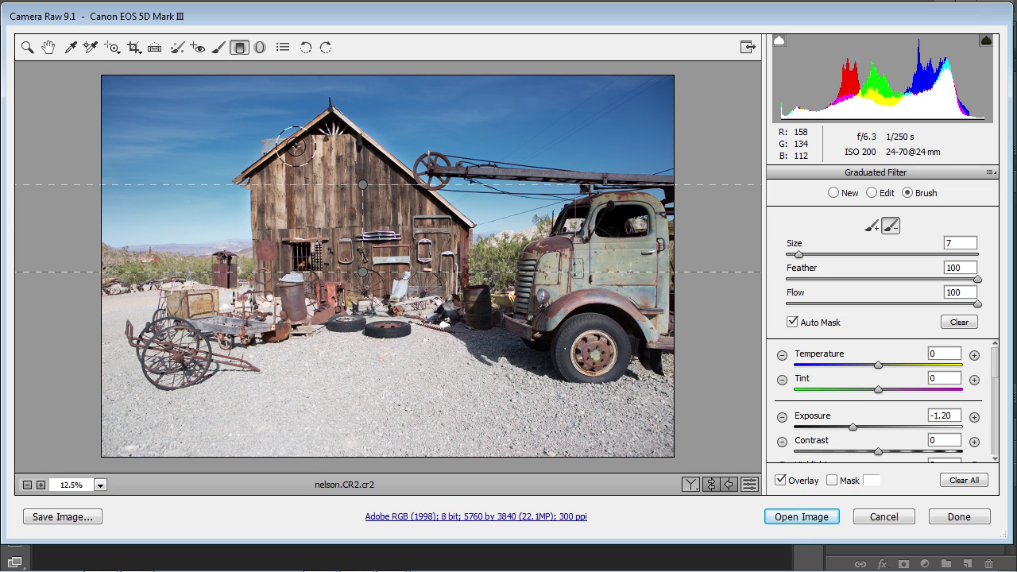
pyautogui.moveTo(295, 148)
pyautogui.mouseDown()
pyautogui.moveTo(332, 125)
pyautogui.moveTo(458, 227)
pyautogui.mouseUp()
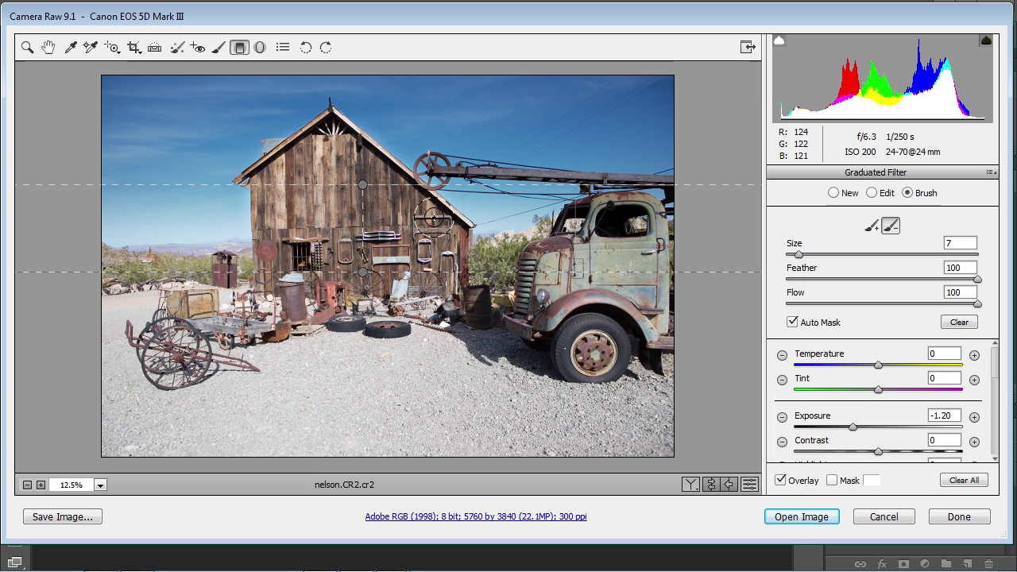
# Shrink the erase brush to Size 3 with Feather 13
pyautogui.press('[')
pyautogui.press('[')
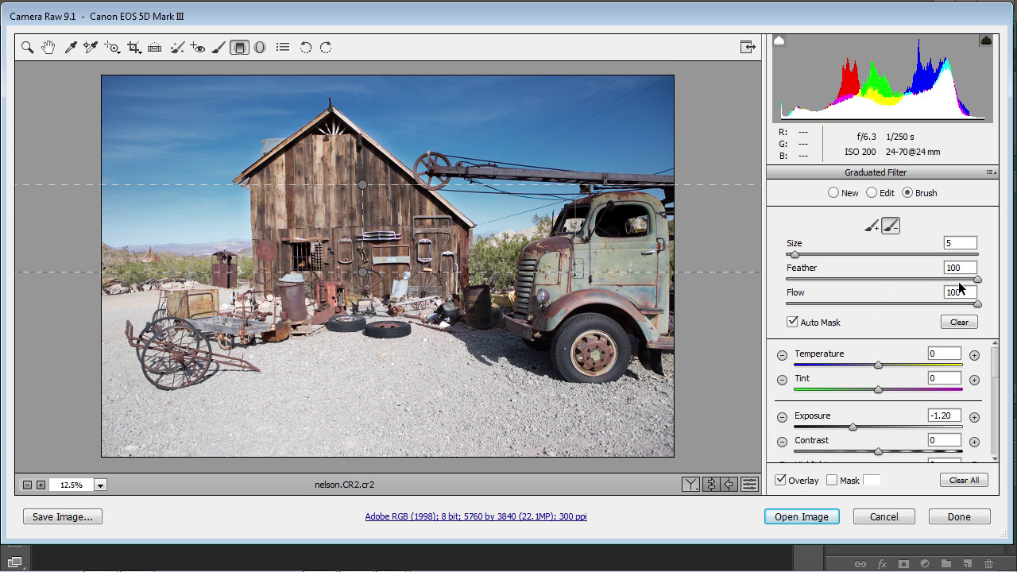
pyautogui.moveTo(977, 280); pyautogui.dragTo(811, 280)
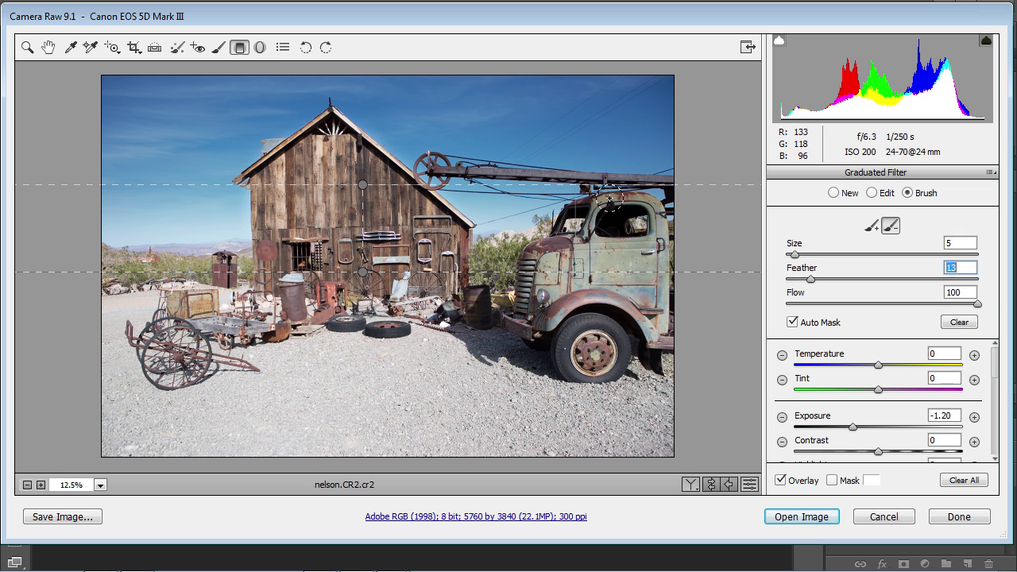
pyautogui.click(793, 254)
pyautogui.moveTo(789, 256); pyautogui.dragTo(763, 261)
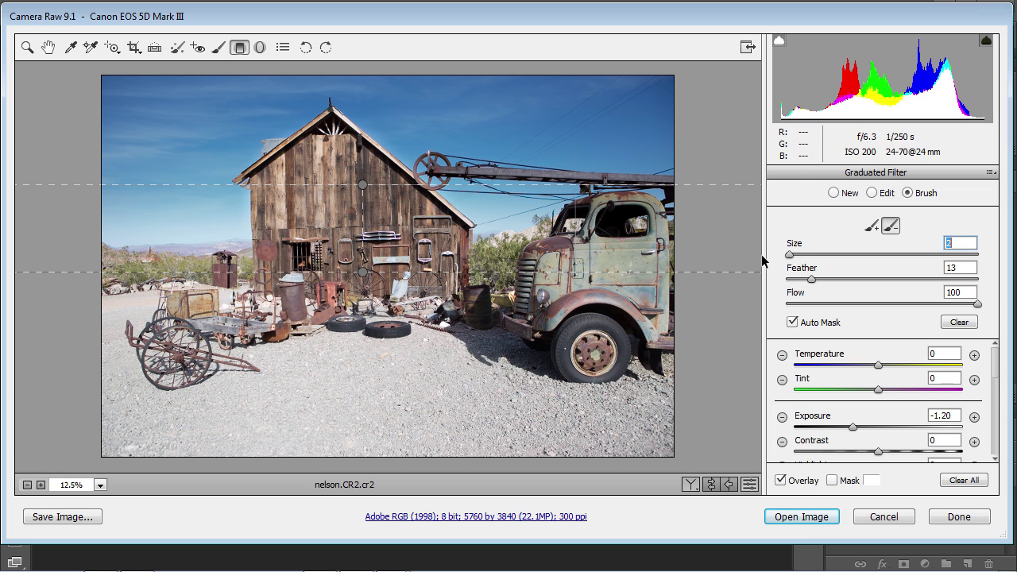
pyautogui.write('3')
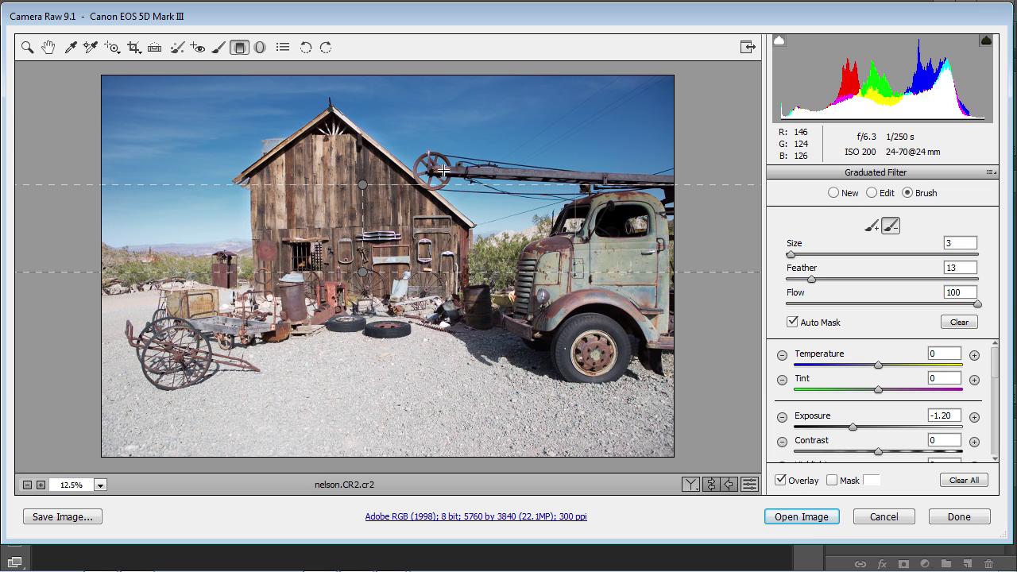
# Erase the sky filter from the crane arm, pulley wheel and truck, then brush the cab roof with Auto Mask off
pyautogui.moveTo(491, 174); pyautogui.dragTo(677, 178)
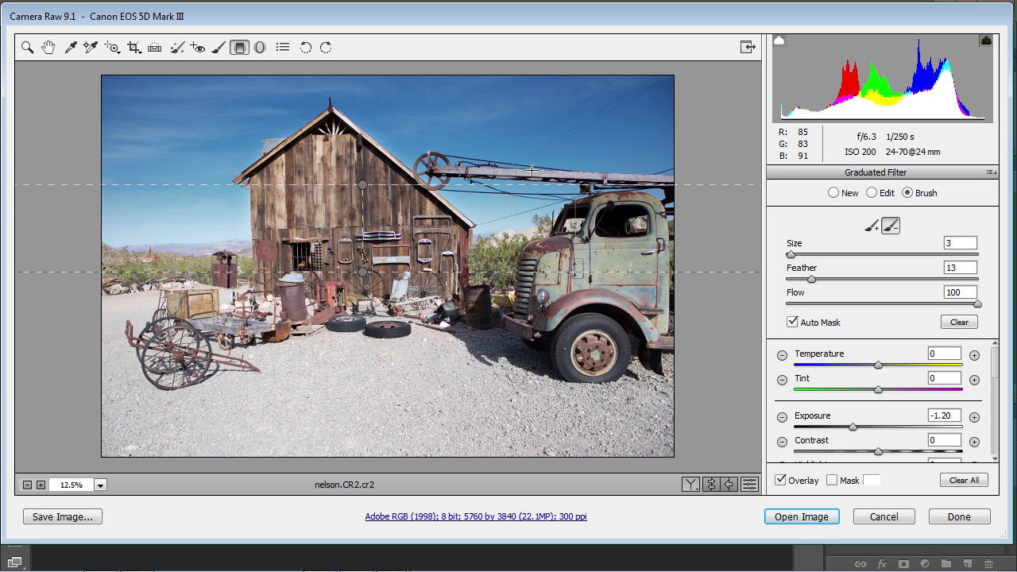
pyautogui.moveTo(504, 176); pyautogui.dragTo(430, 171)
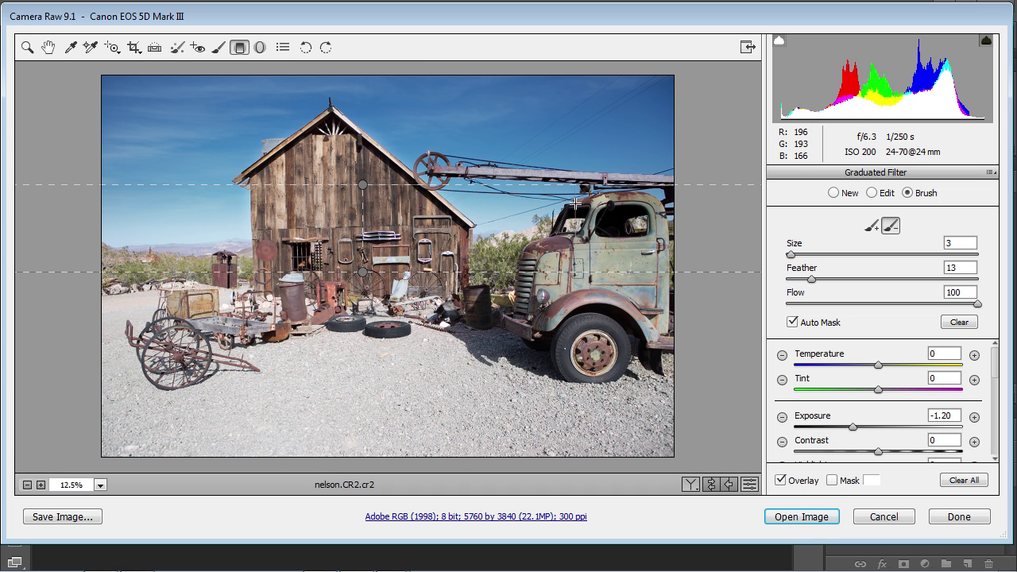
pyautogui.moveTo(575, 204)
pyautogui.mouseDown()
pyautogui.moveTo(638, 195)
pyautogui.moveTo(660, 205)
pyautogui.moveTo(664, 246)
pyautogui.moveTo(628, 243)
pyautogui.mouseUp()
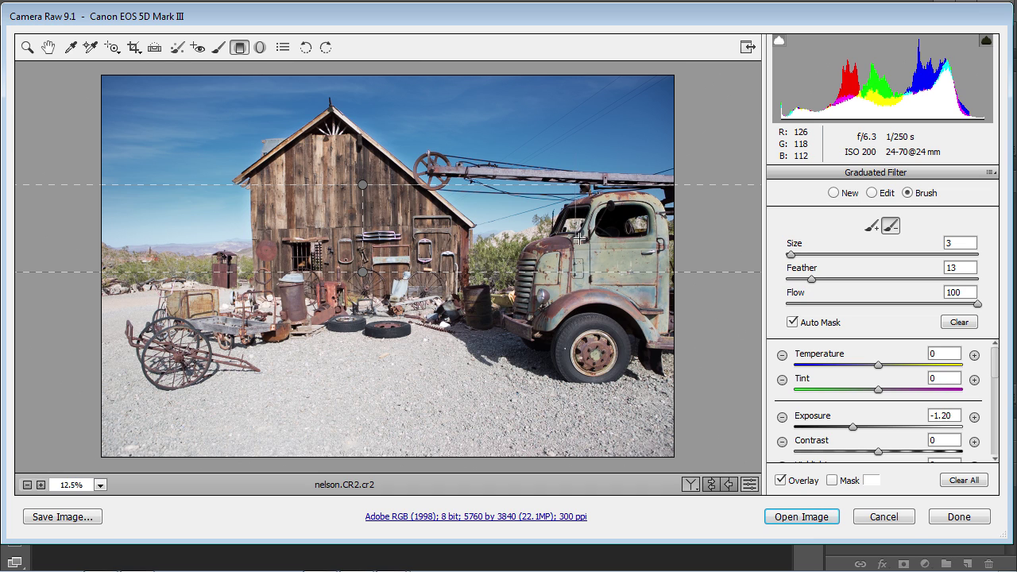
pyautogui.moveTo(578, 236)
pyautogui.mouseDown()
pyautogui.moveTo(525, 261)
pyautogui.moveTo(592, 233)
pyautogui.moveTo(604, 204)
pyautogui.moveTo(592, 233)
pyautogui.moveTo(652, 238)
pyautogui.moveTo(645, 206)
pyautogui.moveTo(655, 209)
pyautogui.moveTo(610, 202)
pyautogui.moveTo(636, 194)
pyautogui.mouseUp()
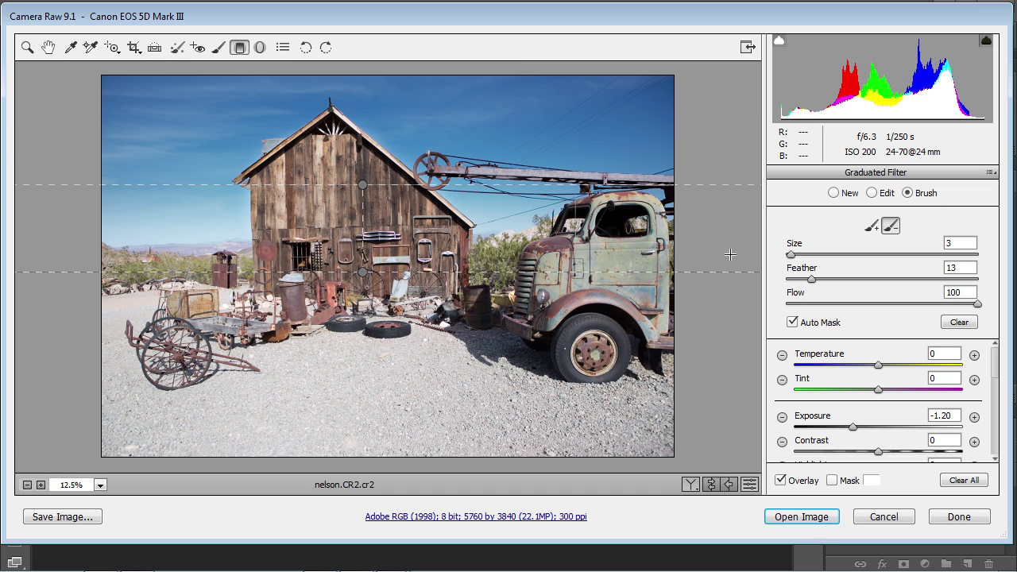
pyautogui.click(792, 322)
pyautogui.moveTo(647, 205)
pyautogui.mouseDown()
pyautogui.moveTo(613, 205)
pyautogui.moveTo(633, 202)
pyautogui.moveTo(650, 215)
pyautogui.moveTo(652, 264)
pyautogui.moveTo(570, 267)
pyautogui.moveTo(561, 249)
pyautogui.moveTo(535, 257)
pyautogui.moveTo(549, 243)
pyautogui.moveTo(544, 249)
pyautogui.moveTo(585, 269)
pyautogui.mouseUp()
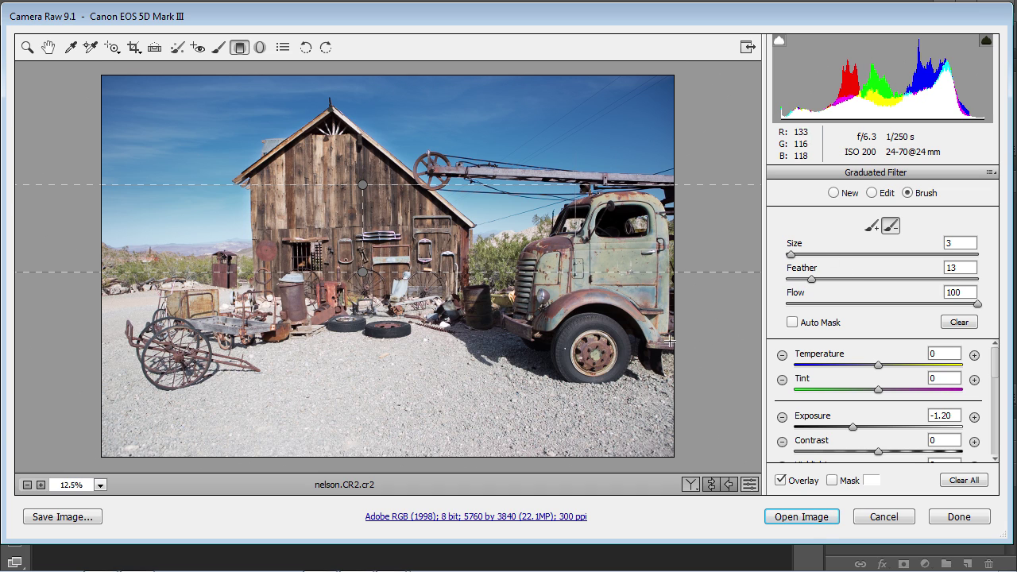
# Turn Auto Mask back on and show the filter mask as a red overlay
pyautogui.click(792, 322)
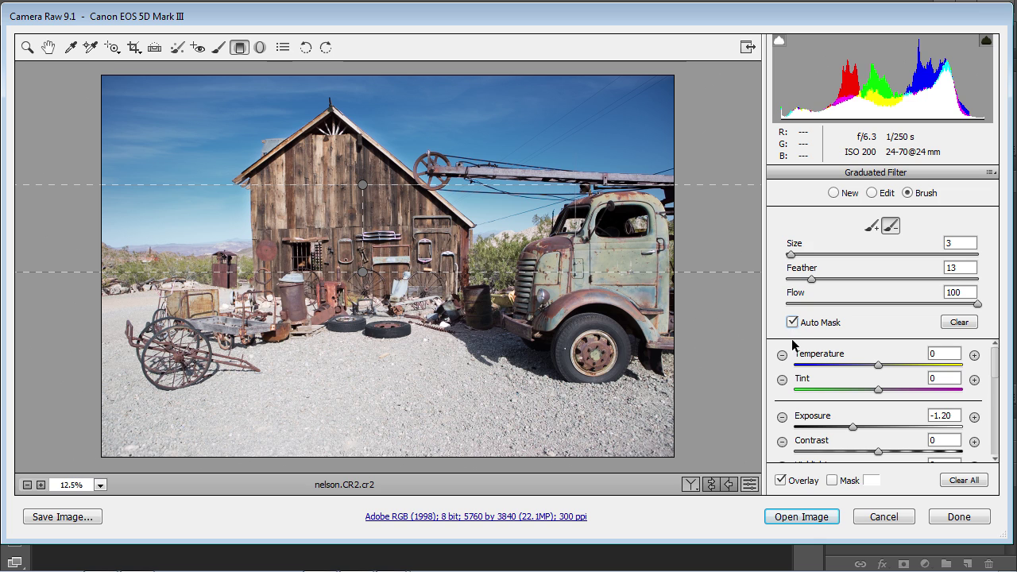
pyautogui.click(832, 481)
pyautogui.click(874, 480)
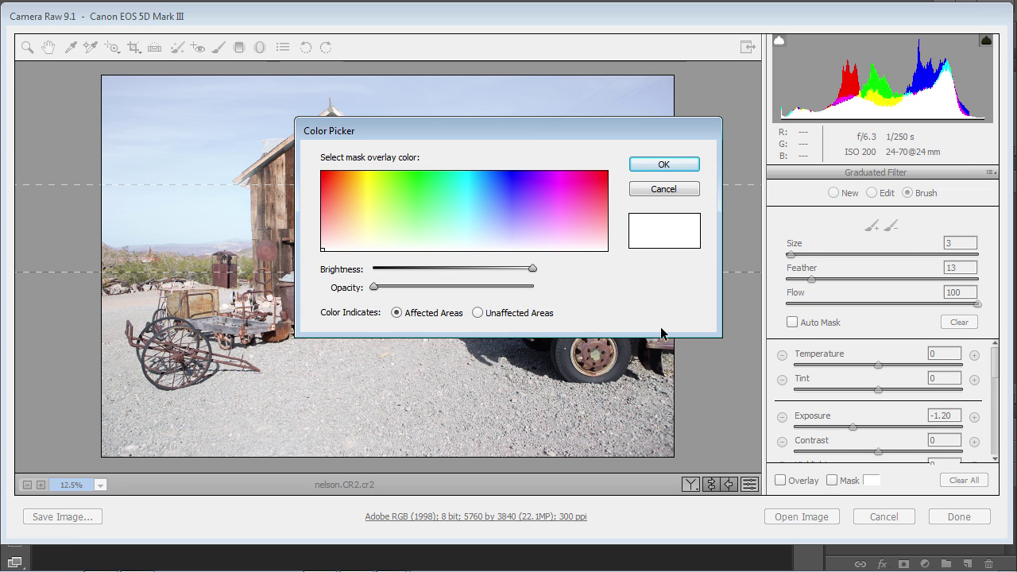
pyautogui.moveTo(604, 200); pyautogui.dragTo(609, 164)
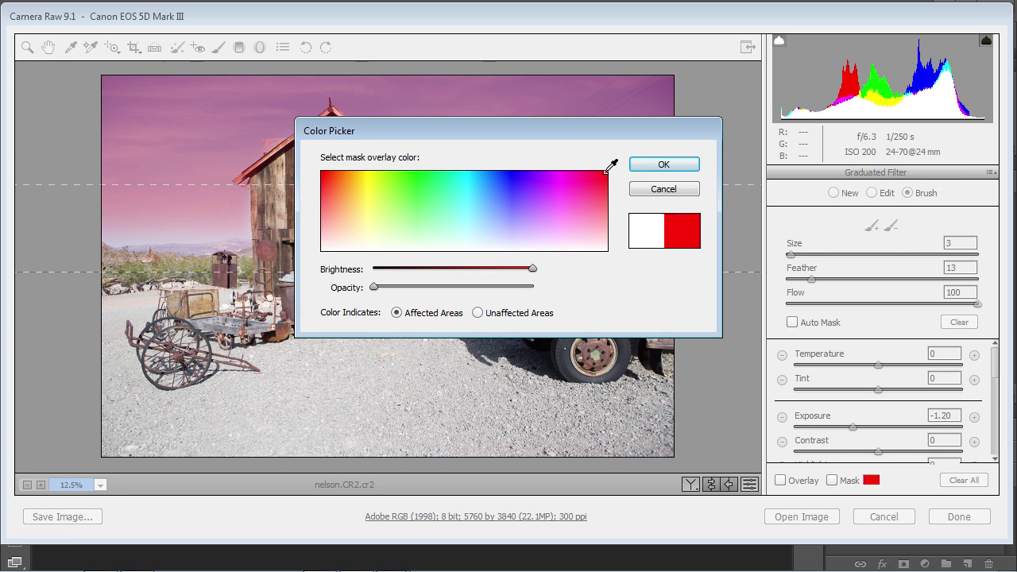
pyautogui.click(652, 165)
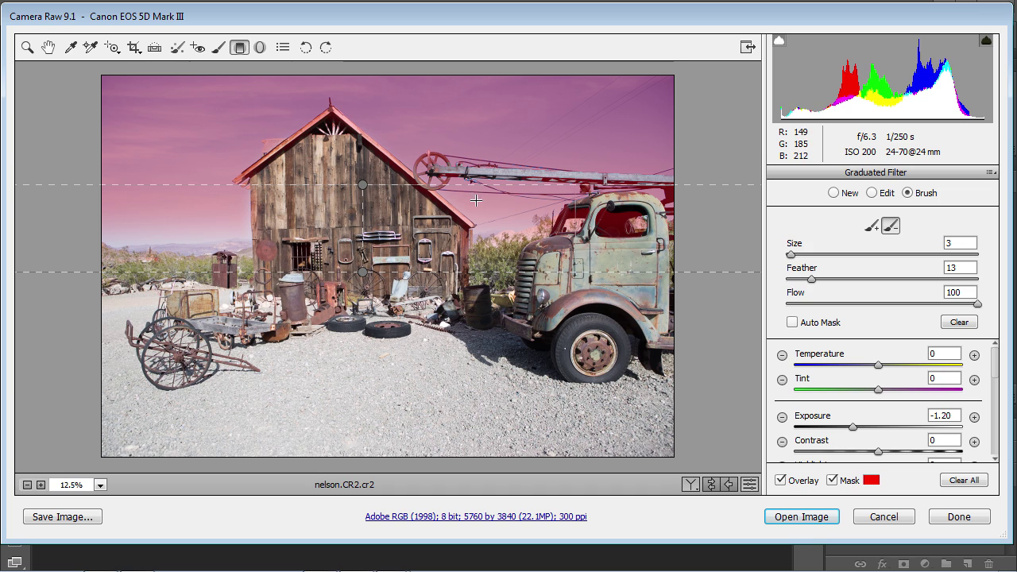
pyautogui.click(792, 322)
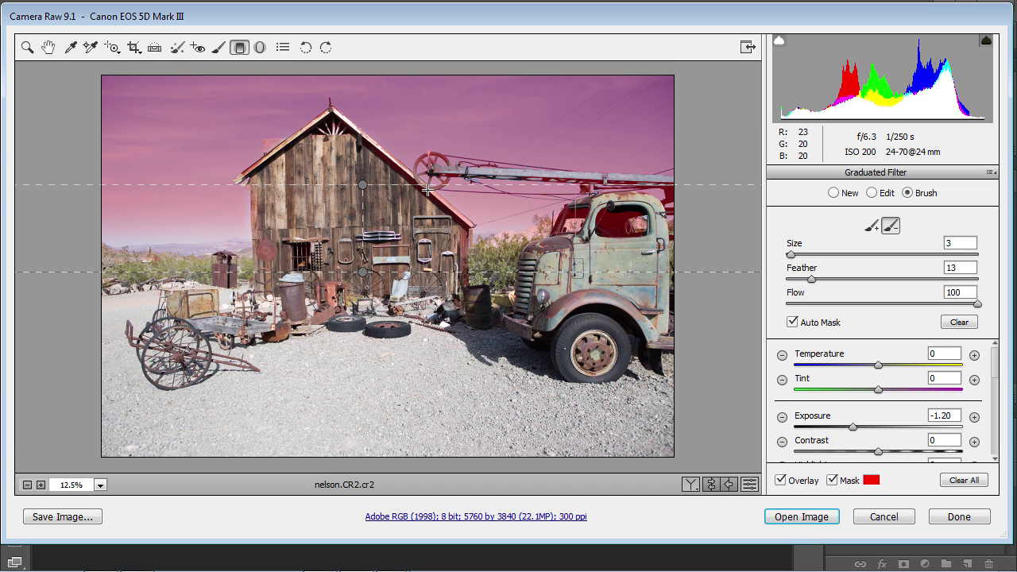
# Erase the sky filter along the barn roof's right edge, undoing one bad stroke
pyautogui.moveTo(450, 206)
pyautogui.mouseDown()
pyautogui.moveTo(467, 222)
pyautogui.moveTo(473, 209)
pyautogui.mouseUp()
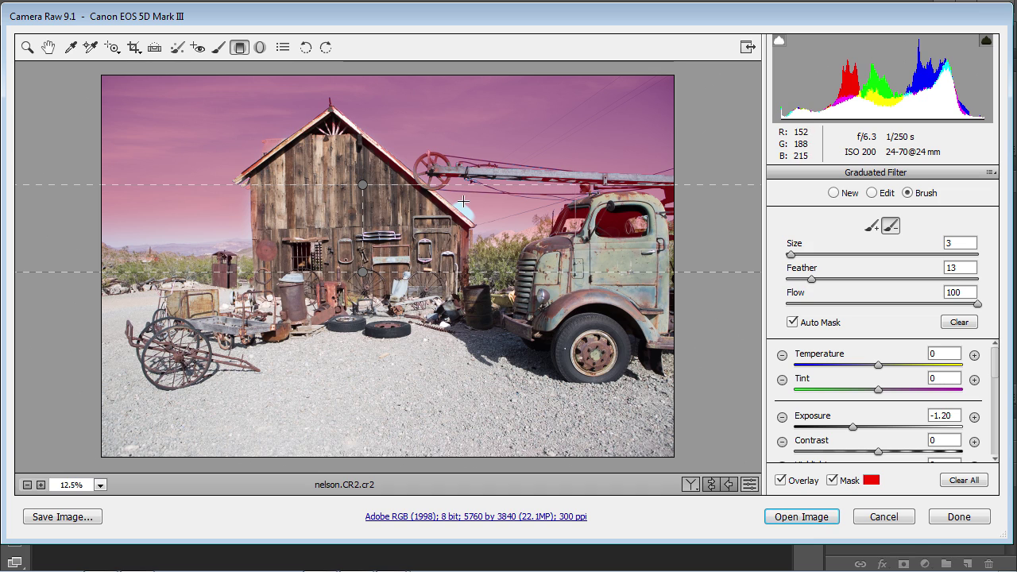
pyautogui.hotkey('ctrl', 'z')
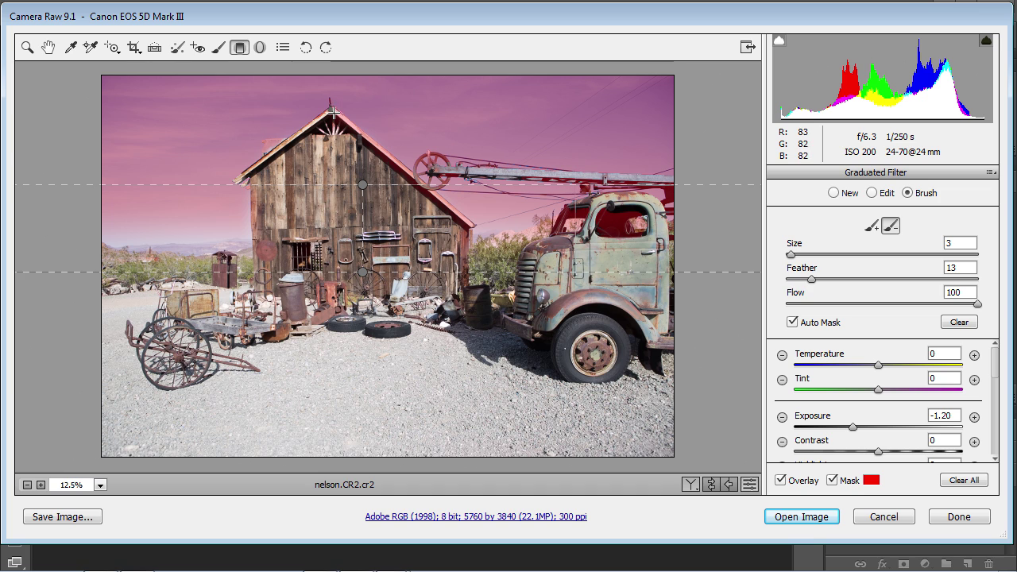
pyautogui.moveTo(343, 117); pyautogui.dragTo(365, 140)
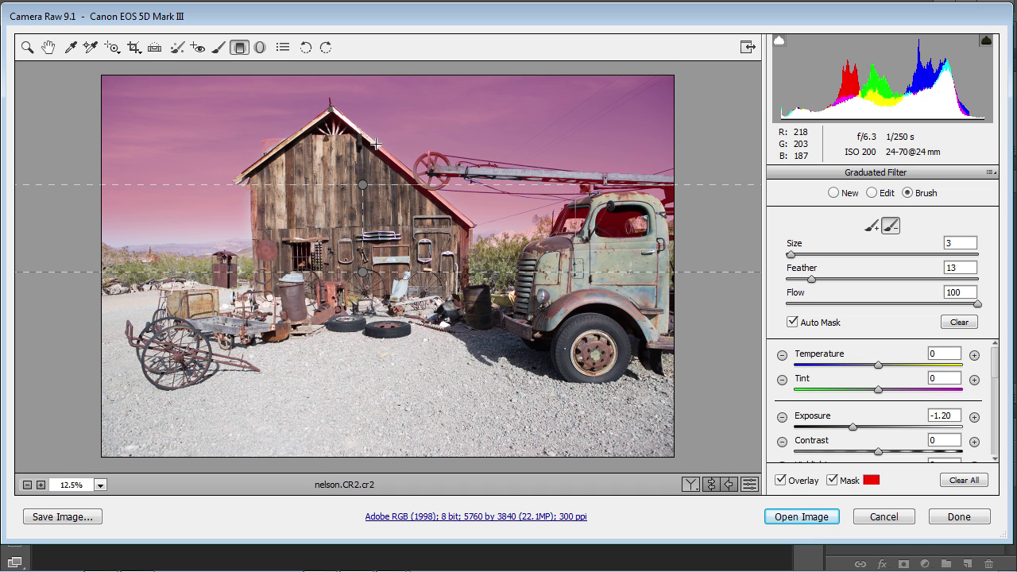
pyautogui.moveTo(414, 175)
pyautogui.mouseDown()
pyautogui.moveTo(427, 206)
pyautogui.moveTo(446, 209)
pyautogui.moveTo(429, 186)
pyautogui.moveTo(442, 193)
pyautogui.moveTo(435, 201)
pyautogui.moveTo(451, 180)
pyautogui.moveTo(325, 129)
pyautogui.mouseUp()
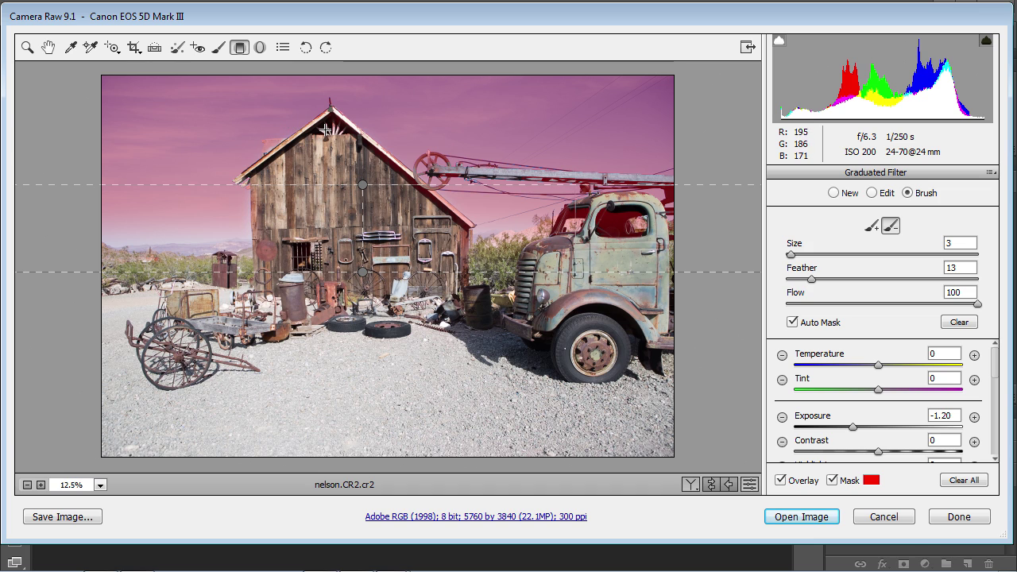
pyautogui.moveTo(430, 192)
pyautogui.mouseDown()
pyautogui.moveTo(469, 221)
pyautogui.moveTo(449, 220)
pyautogui.mouseUp()
# Brush the mask again along the roof edge toward the peak and over the crane wheel
pyautogui.moveTo(416, 186); pyautogui.dragTo(370, 149)
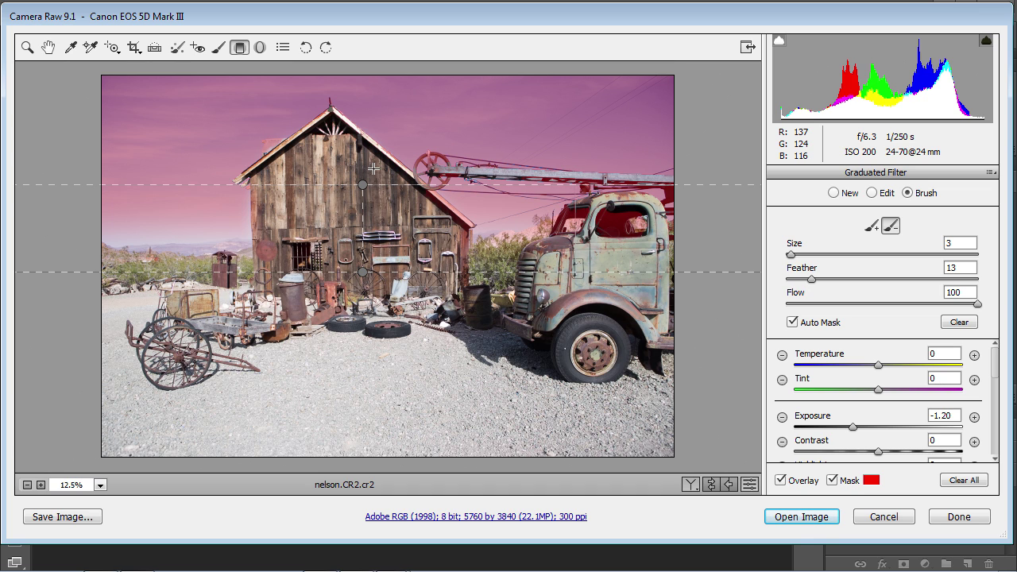
pyautogui.moveTo(426, 193); pyautogui.dragTo(458, 220)
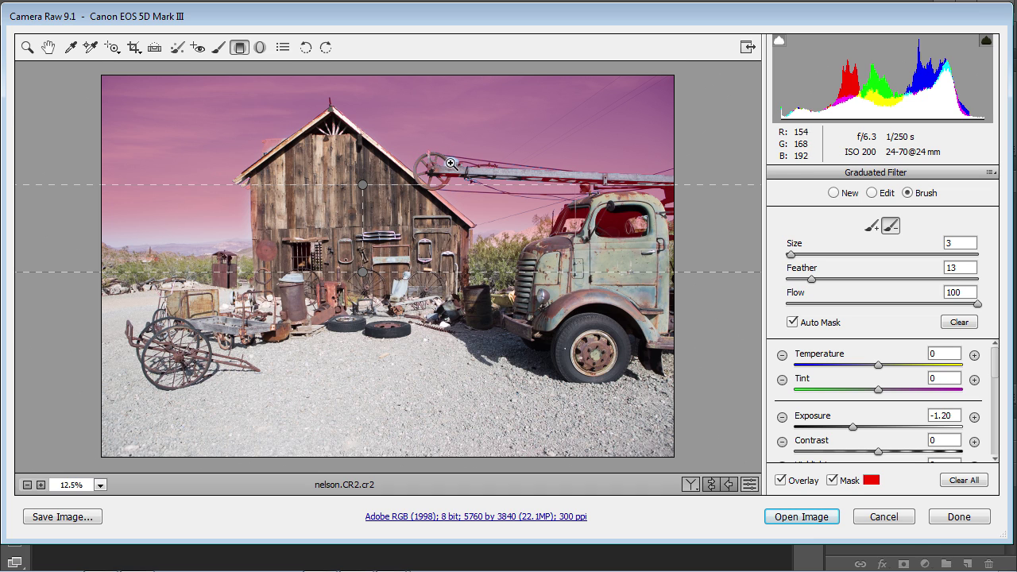
pyautogui.moveTo(450, 163); pyautogui.dragTo(416, 172)
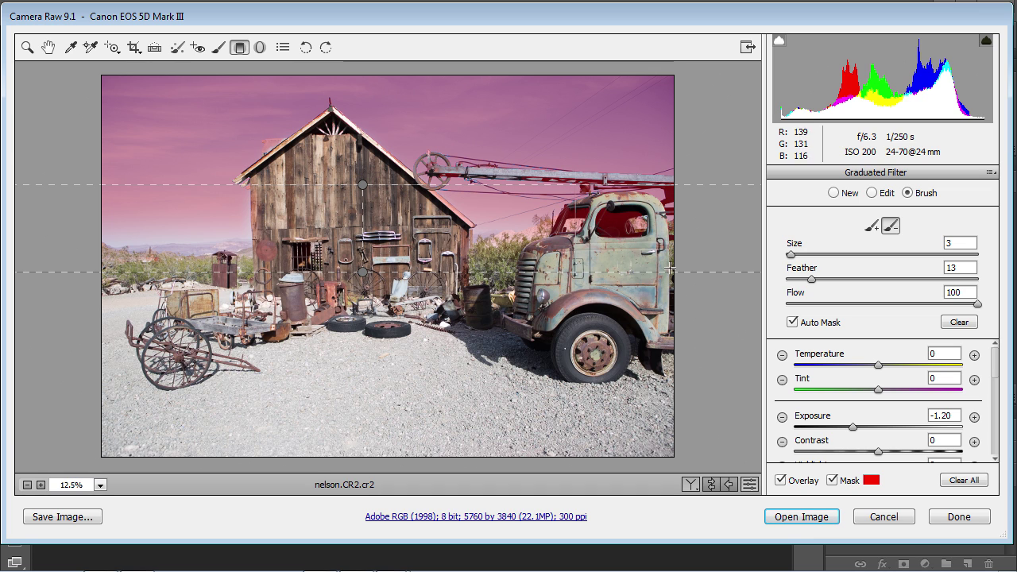
# Hide the mask and draw a new graduated filter up from the bottom ground with Highlights -43
pyautogui.click(832, 481)
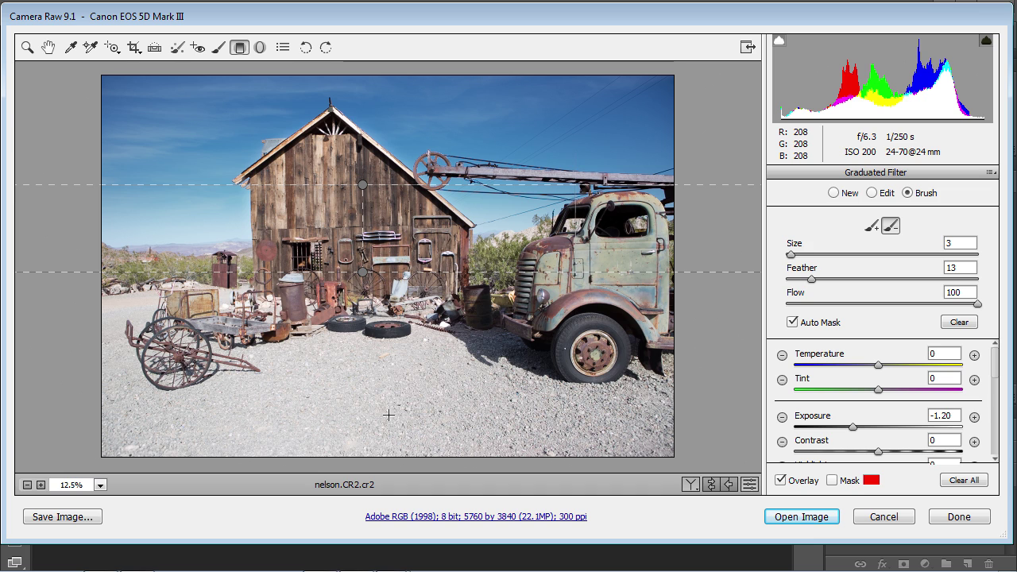
pyautogui.click(832, 193)
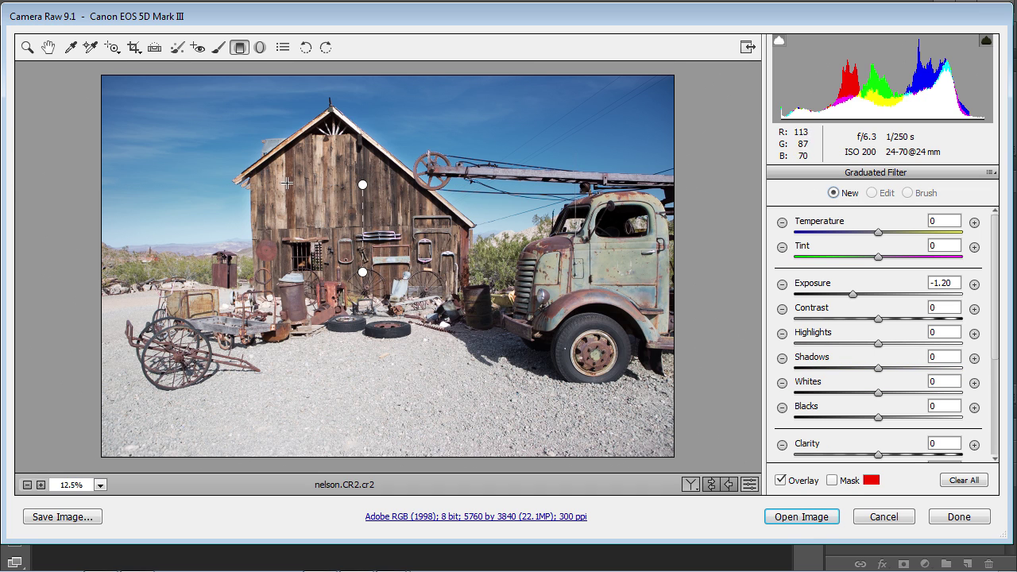
pyautogui.moveTo(385, 419); pyautogui.dragTo(389, 312)
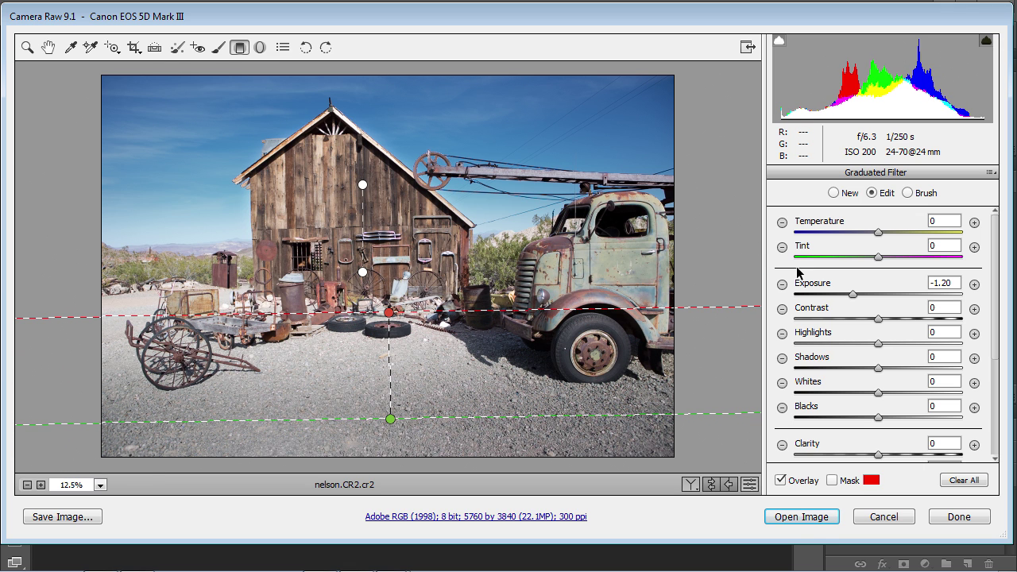
pyautogui.moveTo(877, 344); pyautogui.dragTo(841, 348)
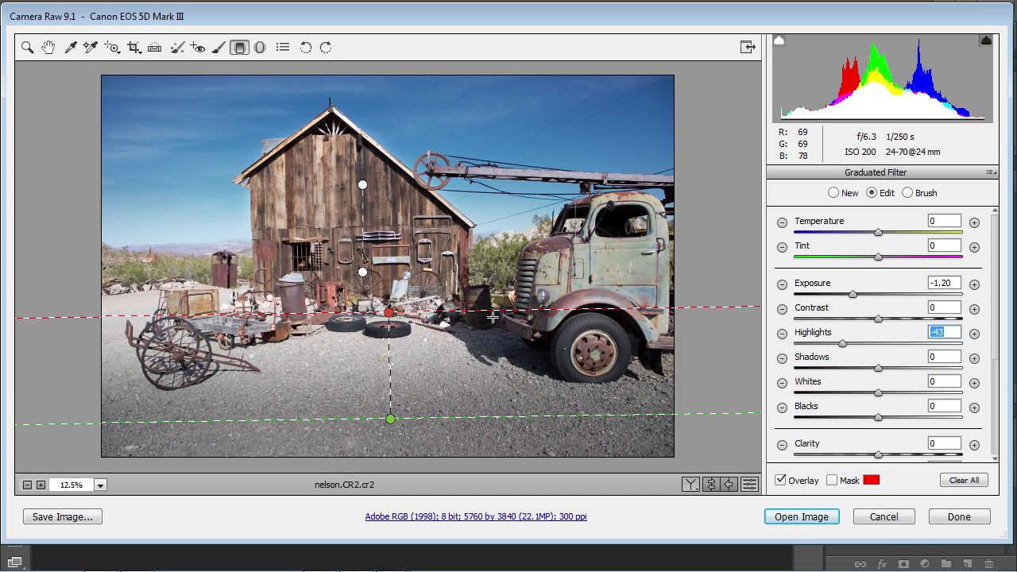
pyautogui.click(907, 193)
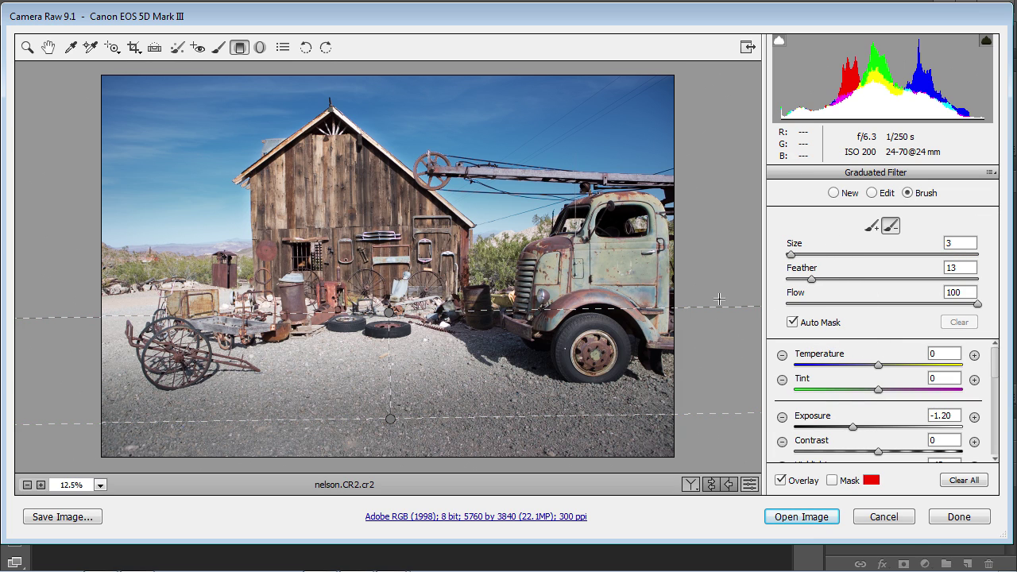
# Paint the ground filter onto the wagon and ground with a Size 8, Feather 100, Flow 8 add brush
pyautogui.click(872, 226)
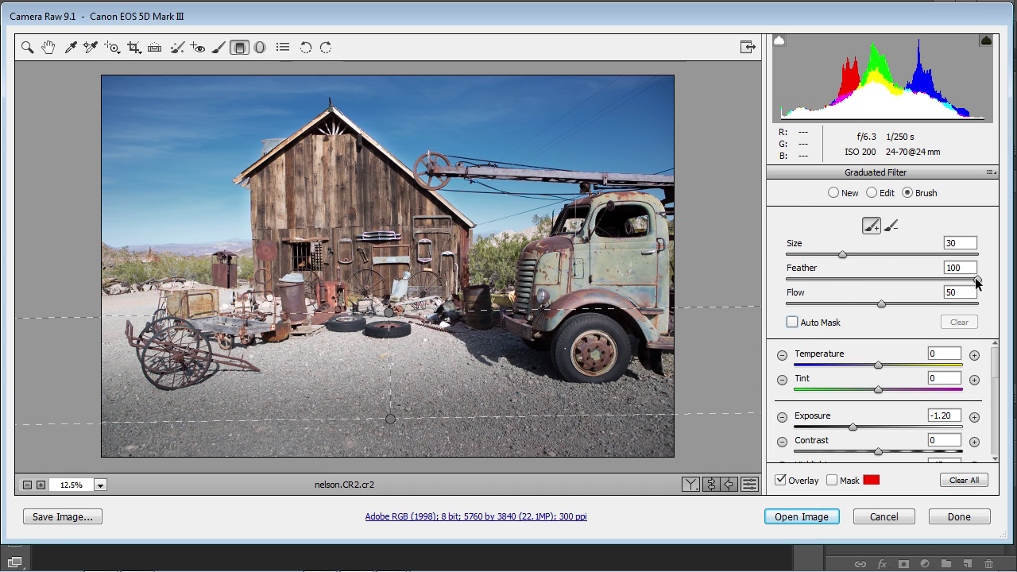
pyautogui.moveTo(842, 255); pyautogui.dragTo(831, 256)
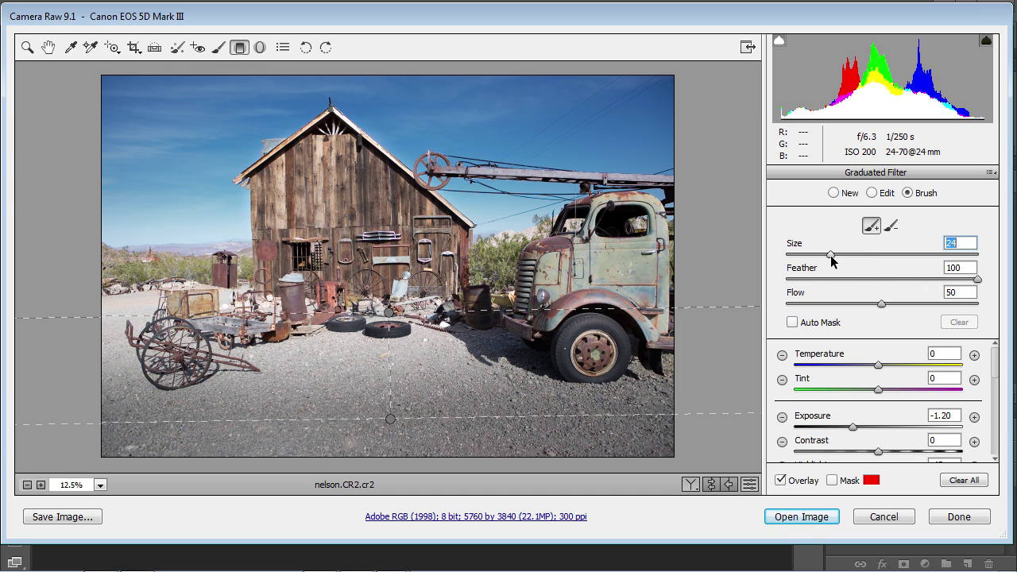
pyautogui.moveTo(872, 309); pyautogui.dragTo(800, 312)
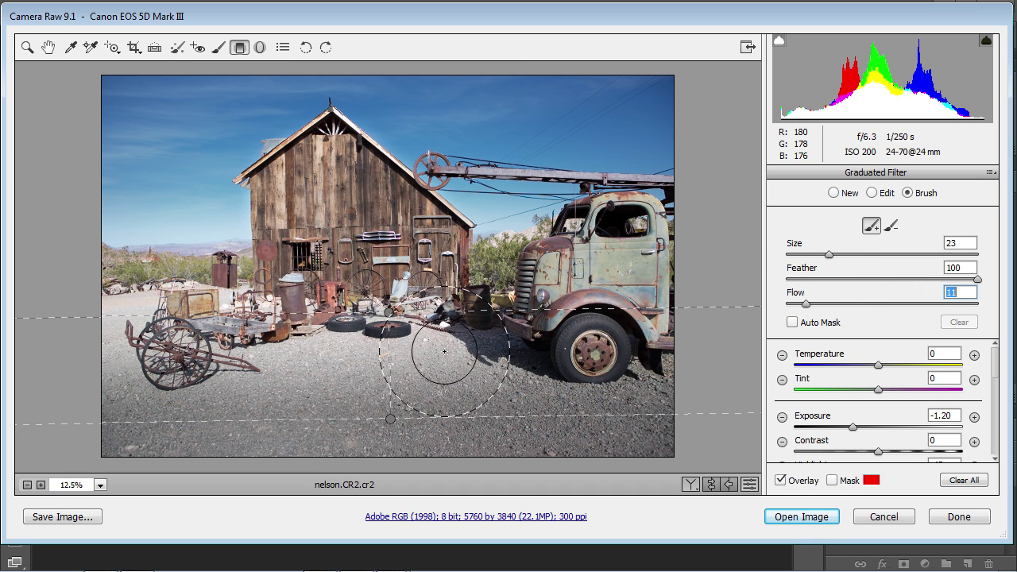
pyautogui.press('[')
pyautogui.press('[')
pyautogui.press('[')
pyautogui.press('[')
pyautogui.press('[')
pyautogui.press('[')
pyautogui.press('[')
pyautogui.press('[')
pyautogui.press('[')
pyautogui.press('[')
pyautogui.press('[')
pyautogui.press('[')
pyautogui.press('[')
pyautogui.press('[')
pyautogui.press('[')
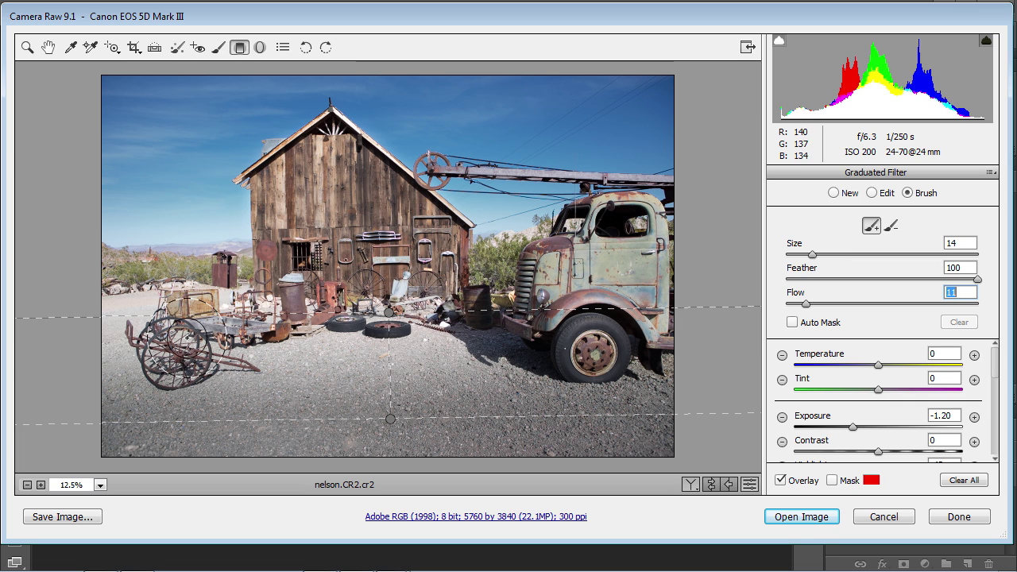
pyautogui.moveTo(119, 306)
pyautogui.mouseDown()
pyautogui.moveTo(143, 308)
pyautogui.moveTo(117, 375)
pyautogui.moveTo(283, 345)
pyautogui.mouseUp()
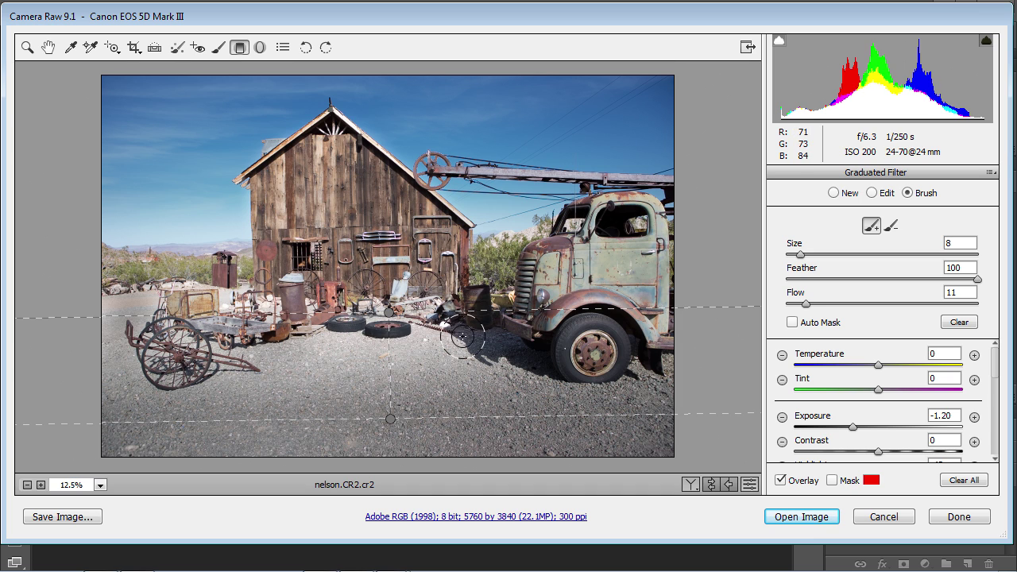
pyautogui.moveTo(806, 304); pyautogui.dragTo(801, 304)
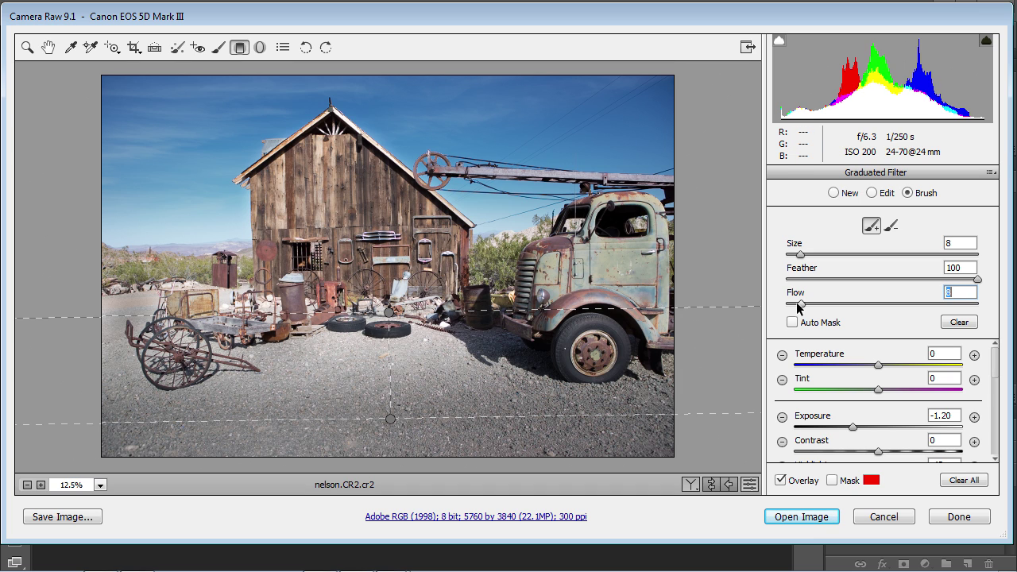
pyautogui.moveTo(452, 351)
pyautogui.mouseDown()
pyautogui.moveTo(388, 340)
pyautogui.moveTo(505, 346)
pyautogui.moveTo(422, 362)
pyautogui.moveTo(324, 348)
pyautogui.moveTo(388, 348)
pyautogui.moveTo(435, 376)
pyautogui.moveTo(478, 375)
pyautogui.moveTo(469, 350)
pyautogui.moveTo(485, 381)
pyautogui.moveTo(299, 355)
pyautogui.moveTo(230, 362)
pyautogui.moveTo(261, 359)
pyautogui.moveTo(228, 346)
pyautogui.moveTo(231, 381)
pyautogui.moveTo(128, 322)
pyautogui.moveTo(132, 306)
pyautogui.moveTo(113, 353)
pyautogui.moveTo(112, 407)
pyautogui.moveTo(137, 430)
pyautogui.moveTo(139, 450)
pyautogui.moveTo(171, 450)
pyautogui.moveTo(126, 337)
pyautogui.moveTo(202, 288)
pyautogui.moveTo(224, 301)
pyautogui.moveTo(253, 294)
pyautogui.mouseUp()
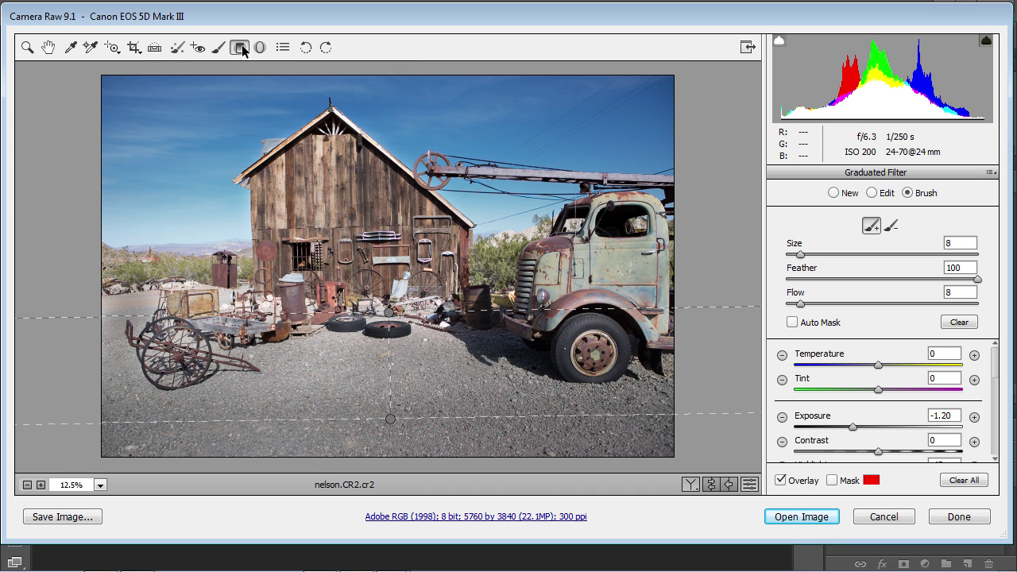
pyautogui.click(49, 47)
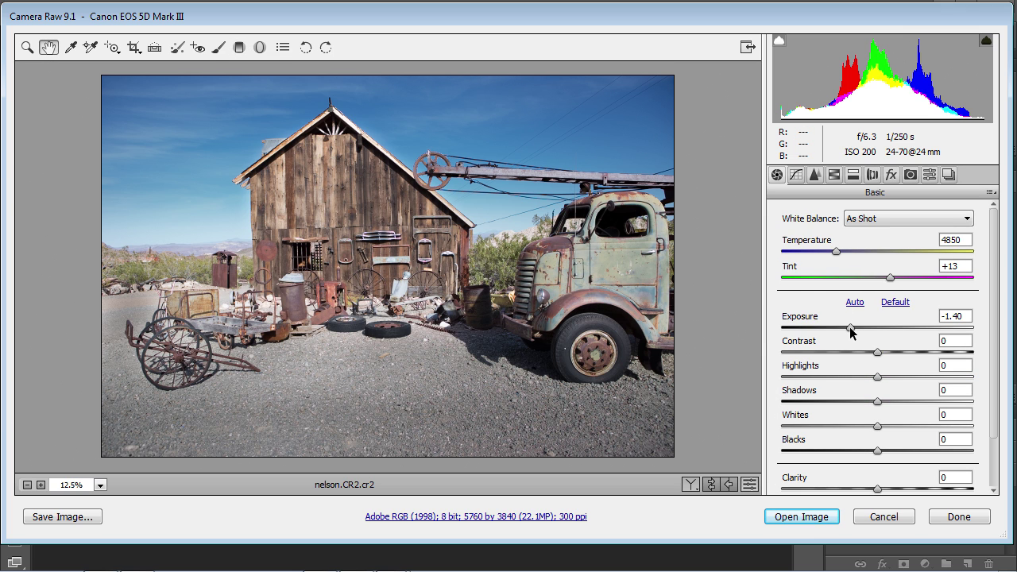
# Tune Basic tones: Exposure -0.95, Highlights -33, Shadows +20, Whites +5, Blacks -5, Clarity +8
pyautogui.moveTo(851, 328); pyautogui.dragTo(860, 331)
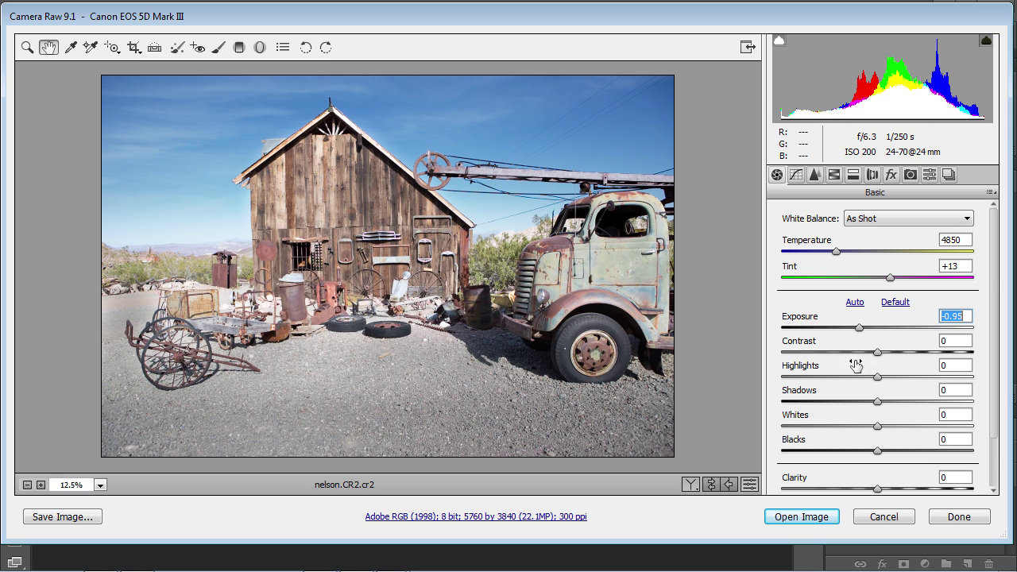
pyautogui.moveTo(877, 378); pyautogui.dragTo(897, 402)
pyautogui.moveTo(881, 452); pyautogui.dragTo(884, 425)
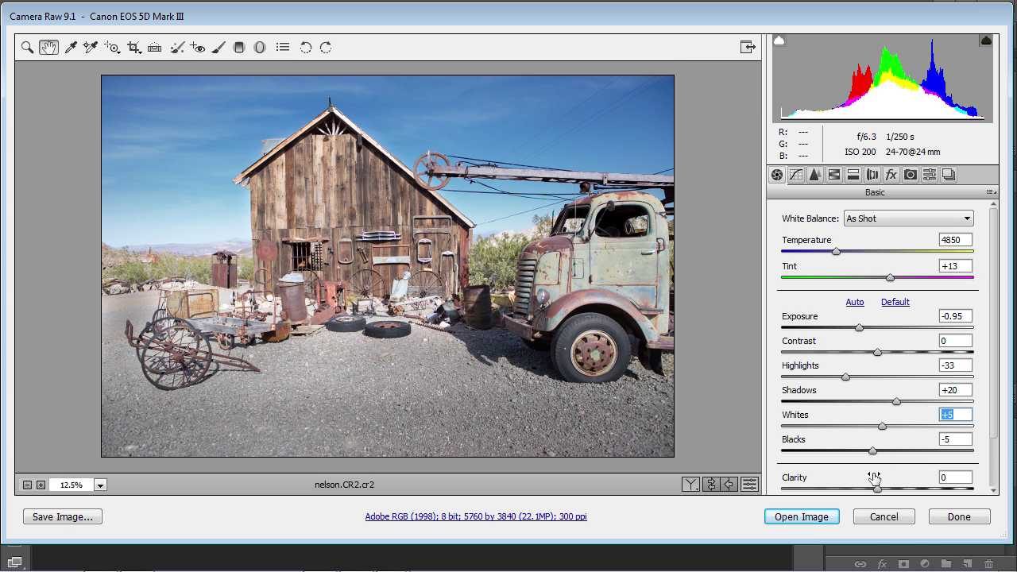
pyautogui.moveTo(877, 490); pyautogui.dragTo(884, 488)
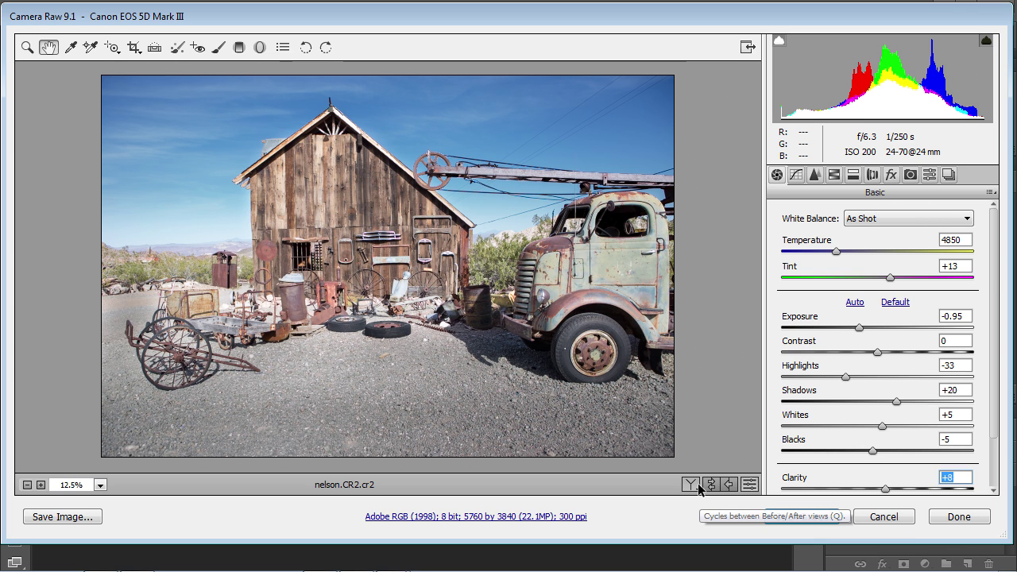
pyautogui.press('p')
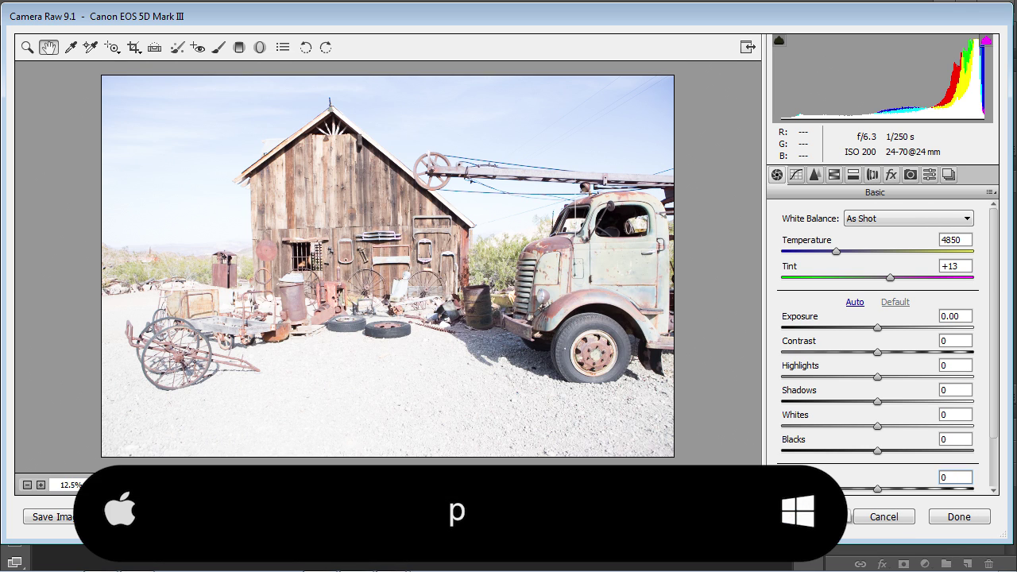
pyautogui.press('p')
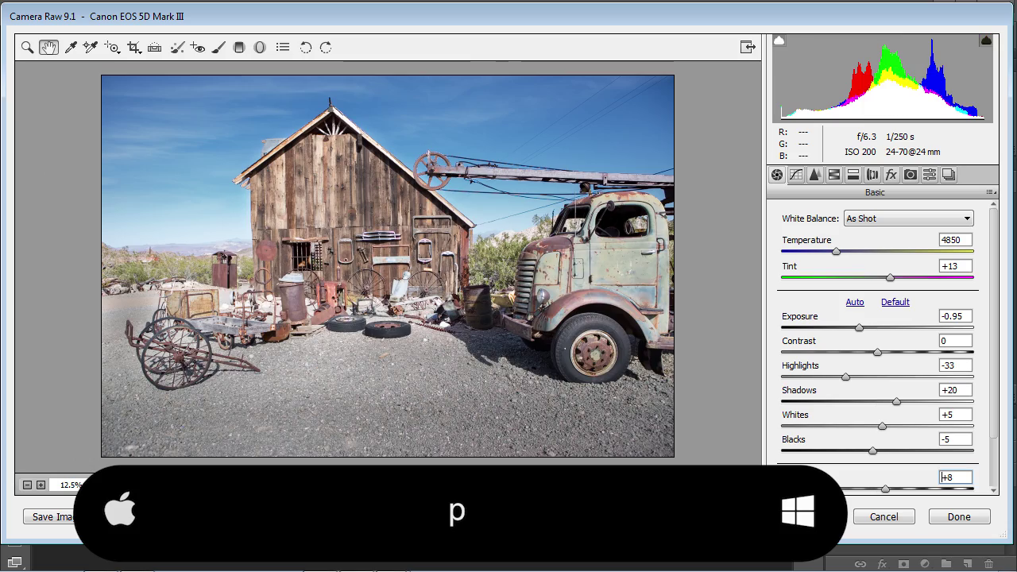